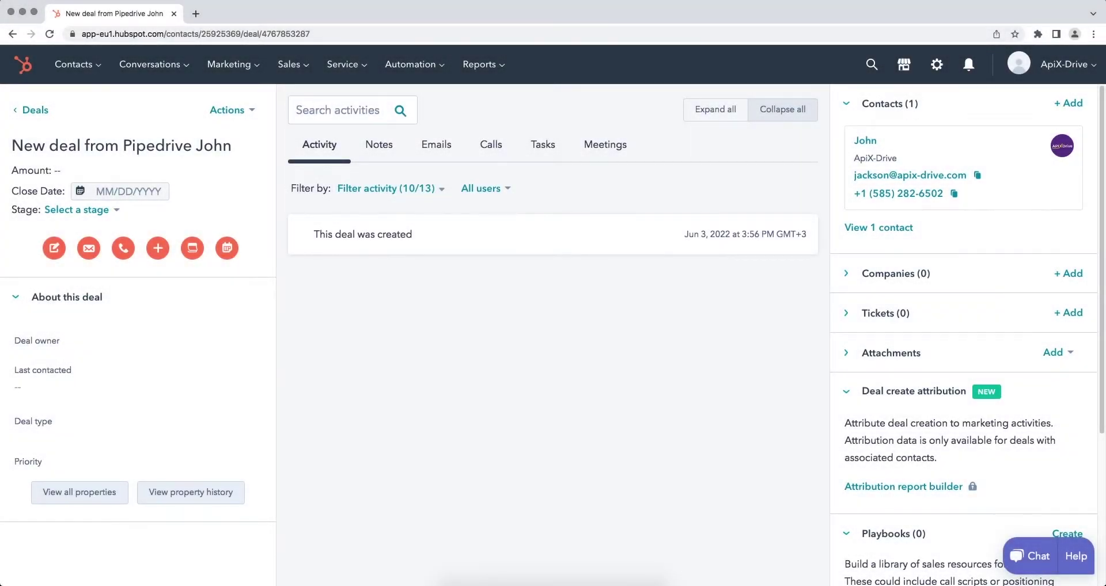
# - Examine all properties of the Pipedrive deal in HubSpot, including the deal description
pyautogui.click(92, 496)
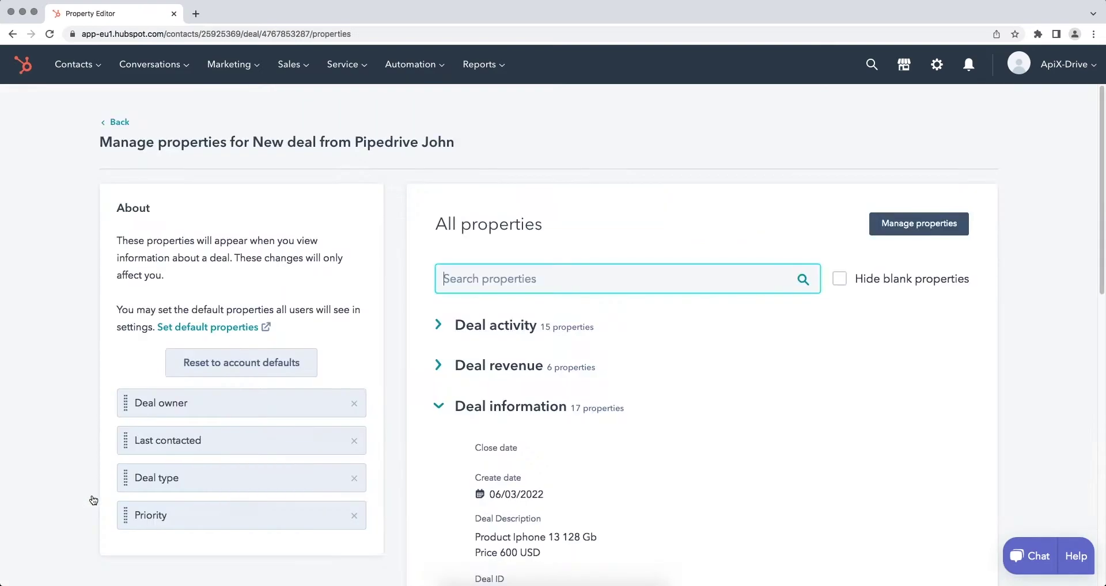
pyautogui.scroll(-5, 94, 500)
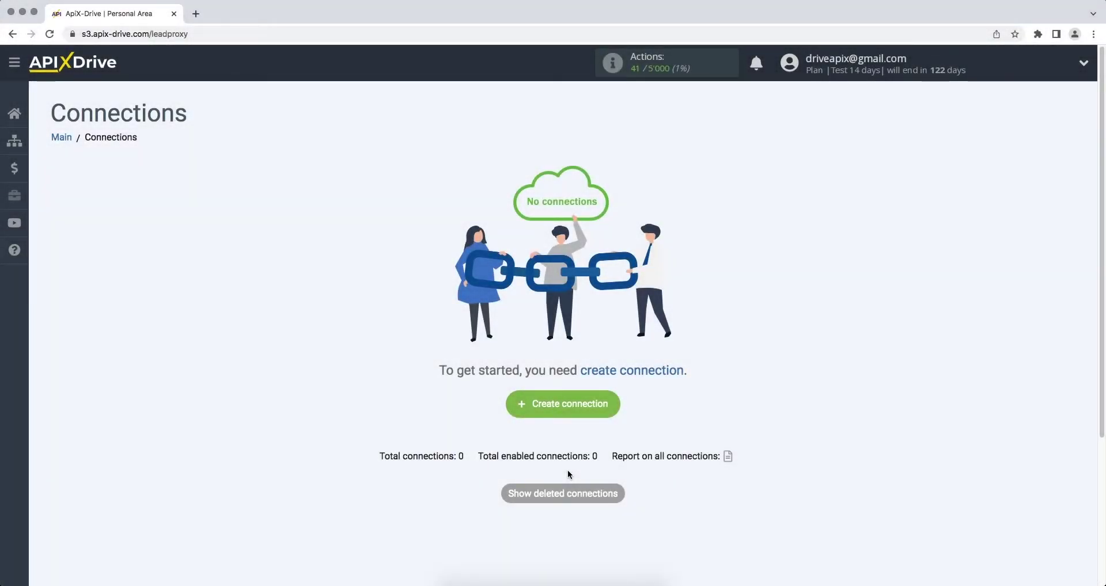
# - Create a new ApiX-Drive connection and set Pipedrive as its data source system
pyautogui.click(515, 406)
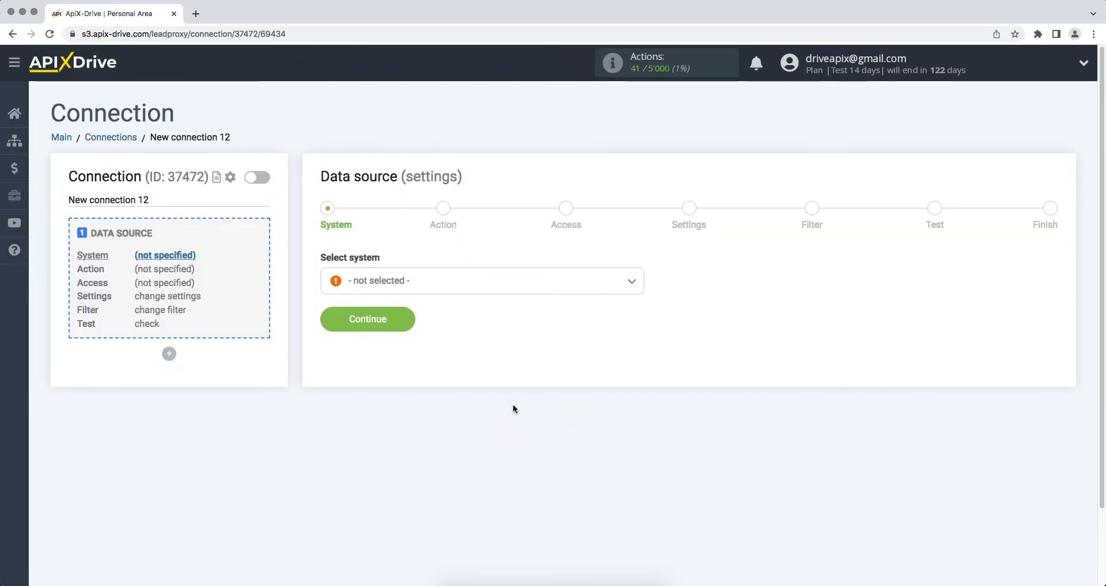
pyautogui.click(631, 292)
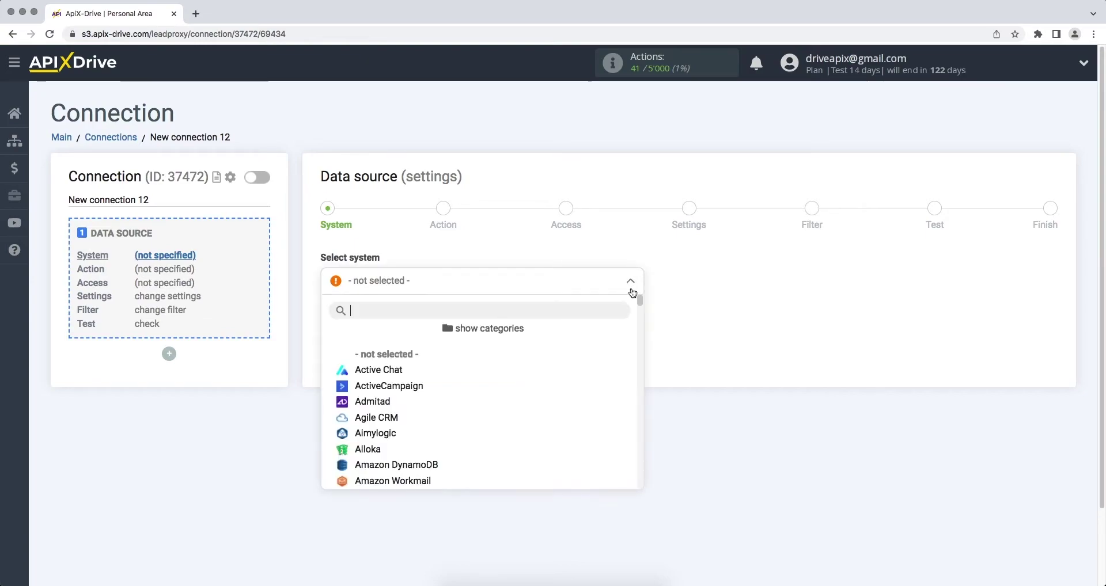
pyautogui.moveTo(639, 299); pyautogui.dragTo(633, 416)
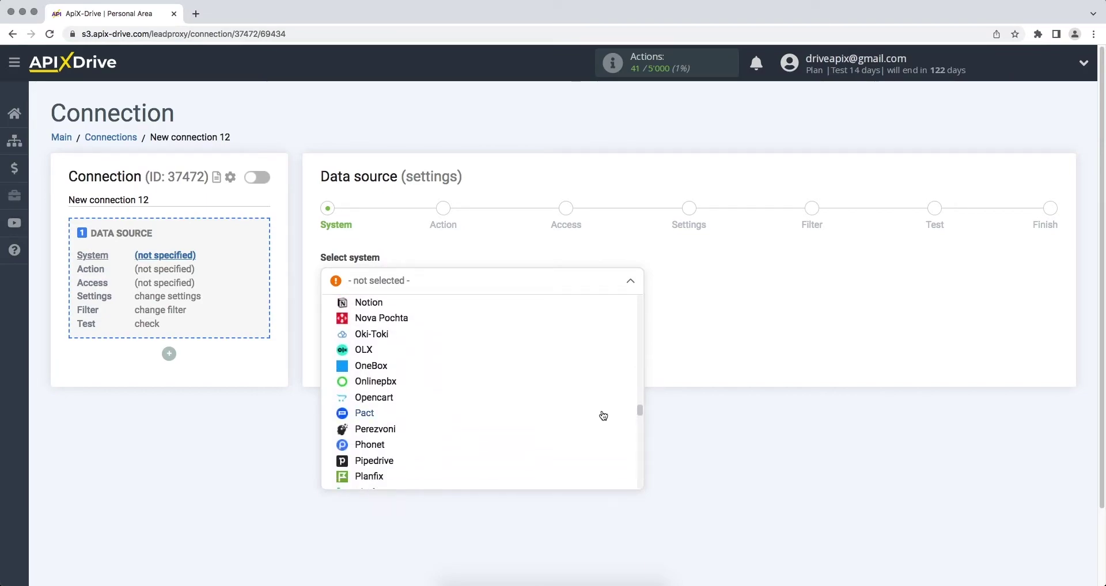
pyautogui.click(486, 461)
pyautogui.click(338, 324)
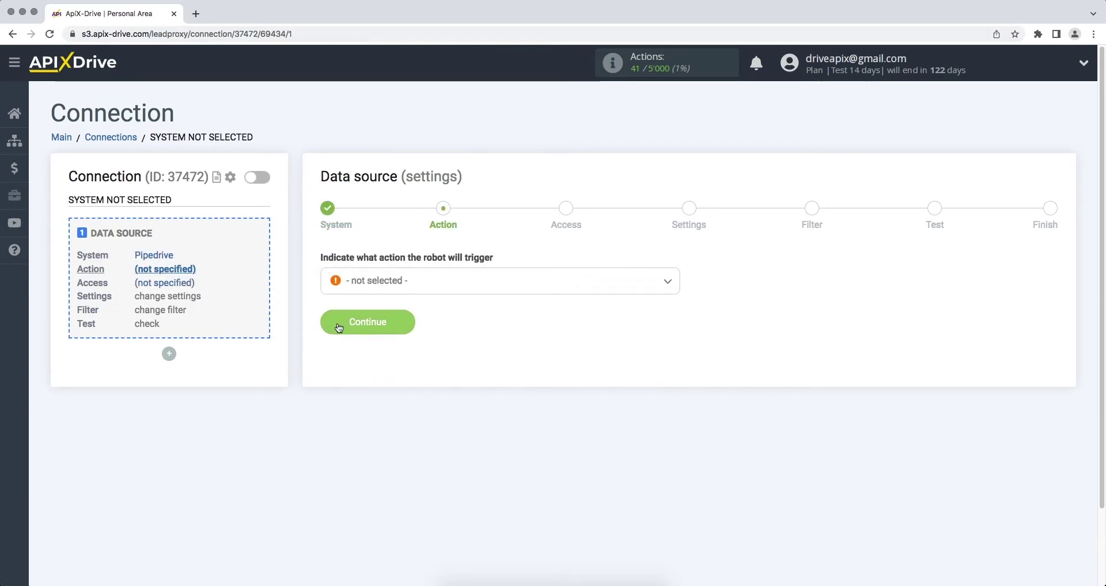
# - Set the data source action to Get Deals (new) and continue to the access stage
pyautogui.click(369, 285)
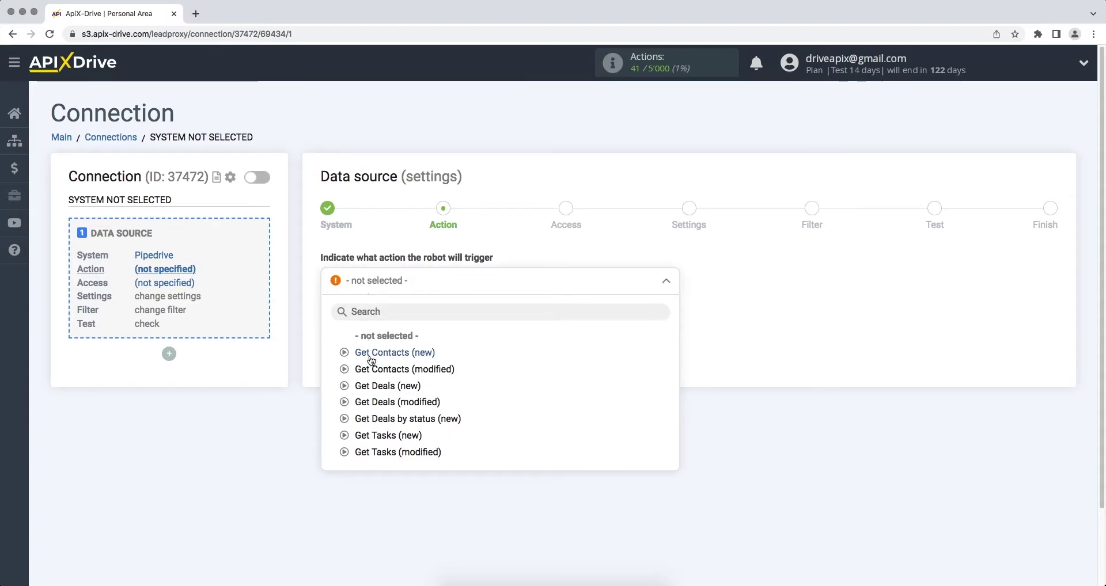
pyautogui.click(373, 387)
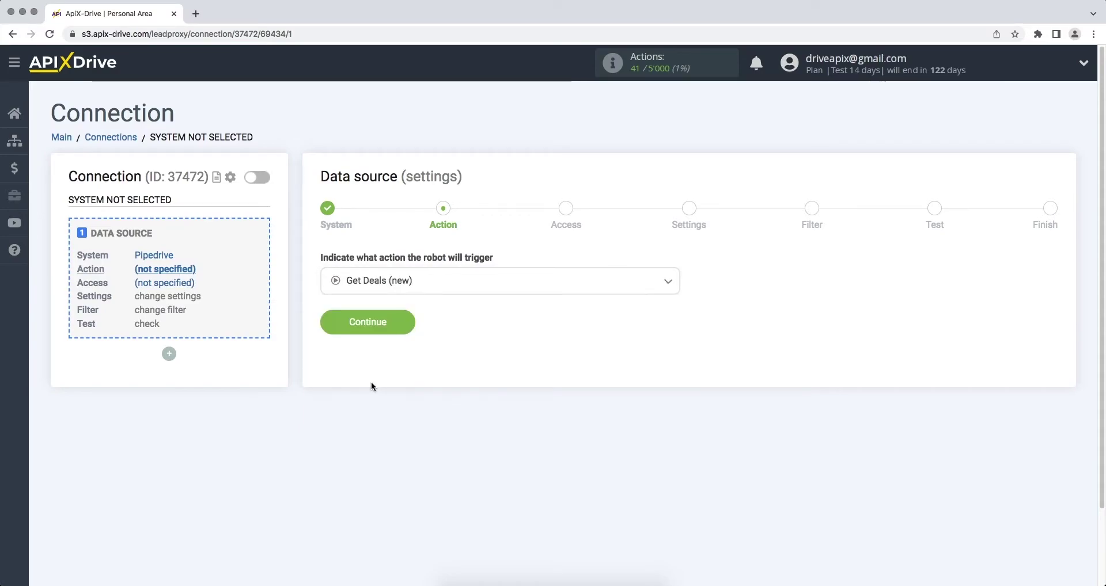
pyautogui.click(326, 328)
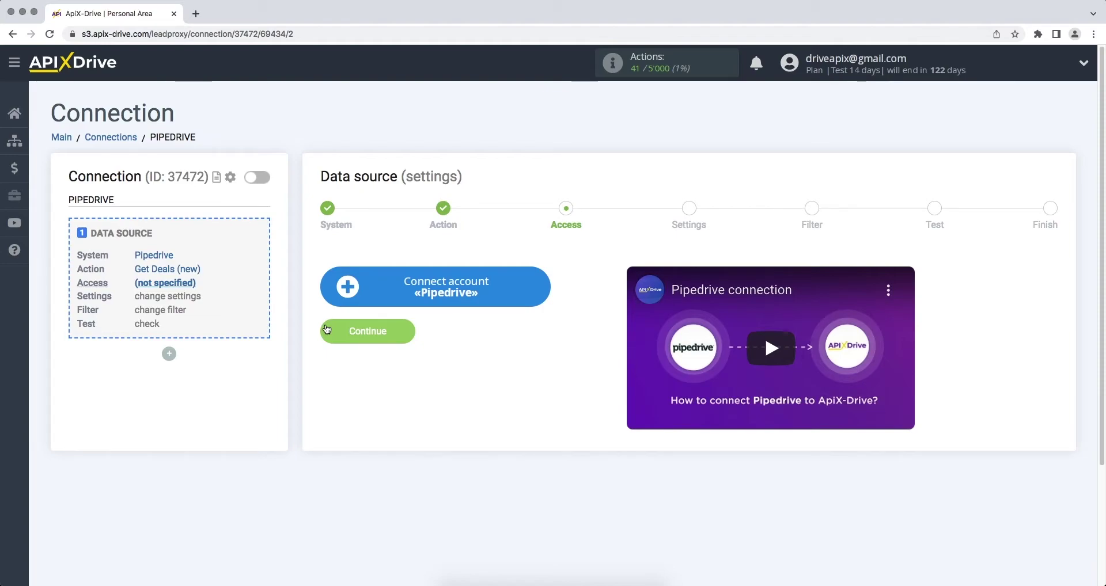
# - Start connecting a Pipedrive account and copy the domain apix-drive5.pipedrive.com from Pipedrive's address into the integration setup
pyautogui.click(344, 296)
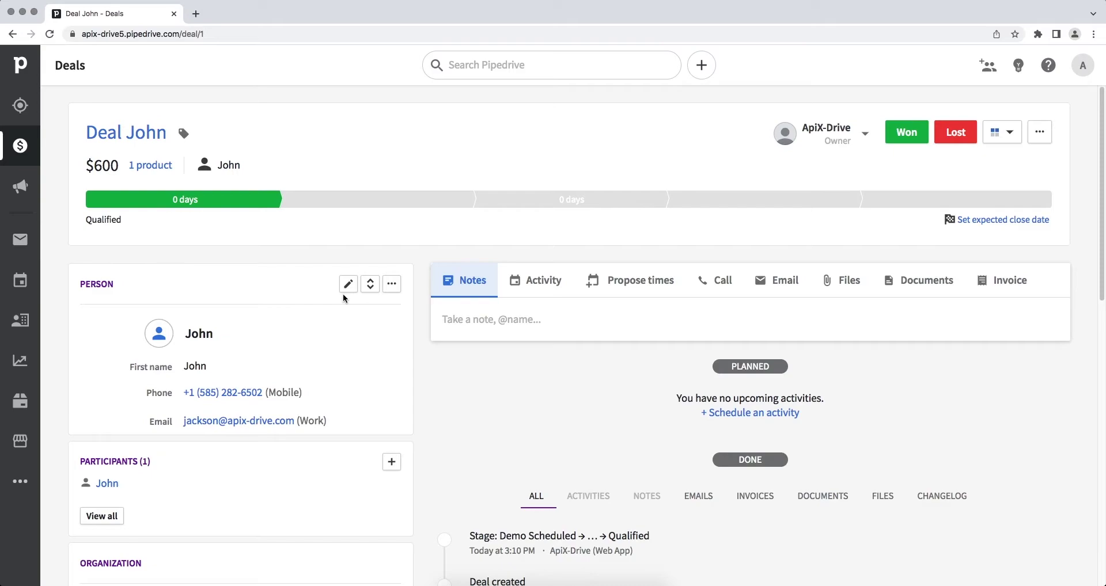
pyautogui.click(366, 35)
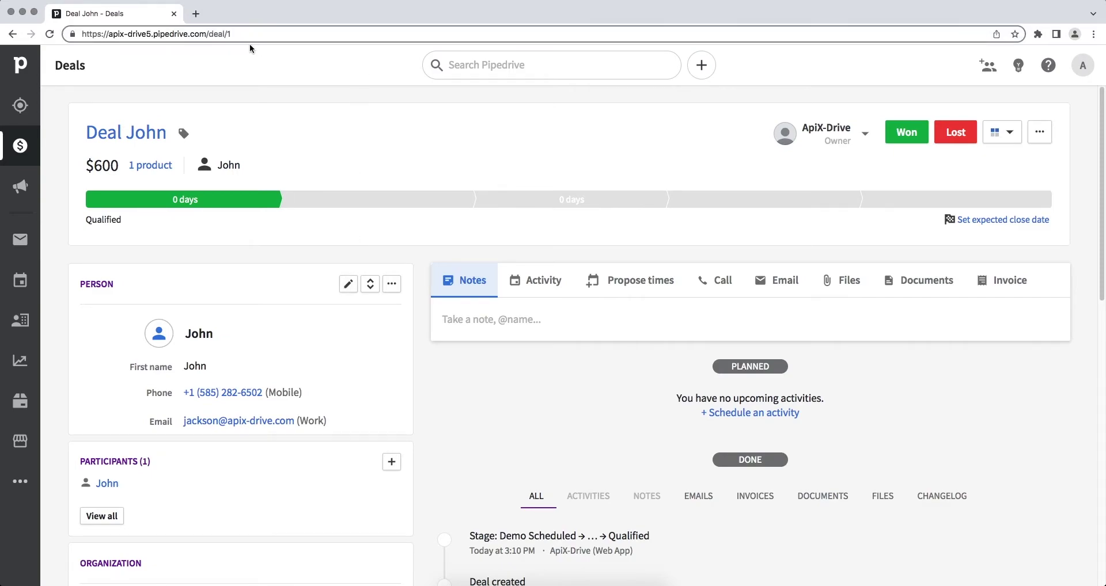
pyautogui.moveTo(207, 35); pyautogui.dragTo(111, 37)
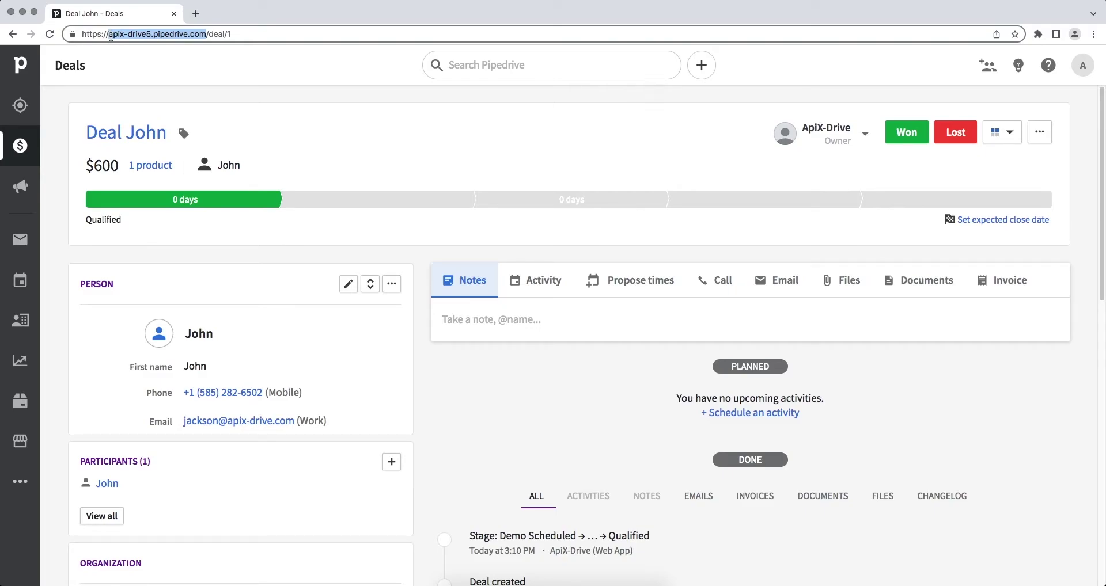
pyautogui.rightClick(112, 36)
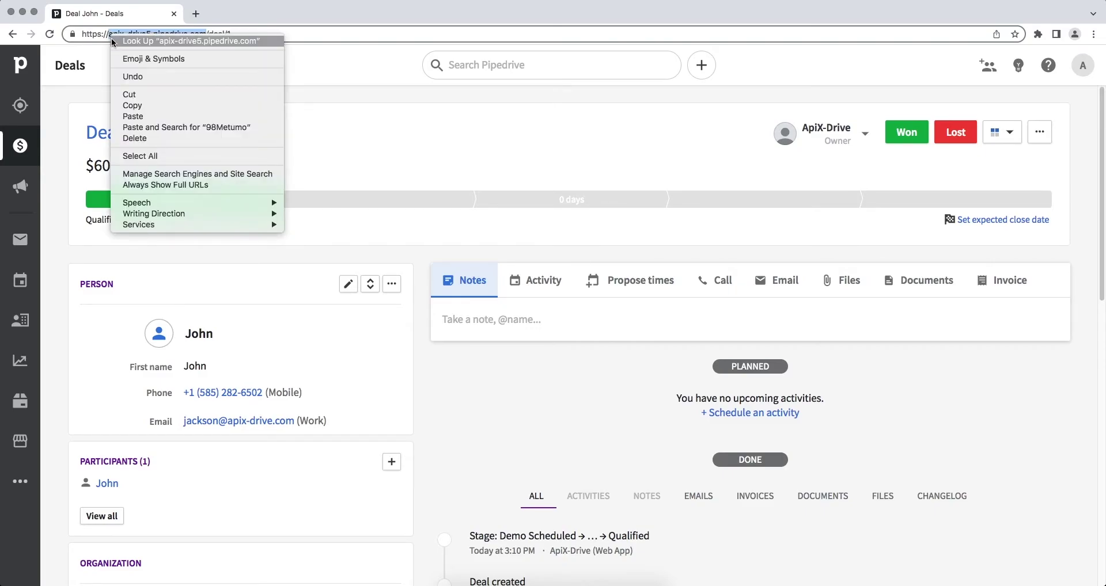
pyautogui.click(136, 102)
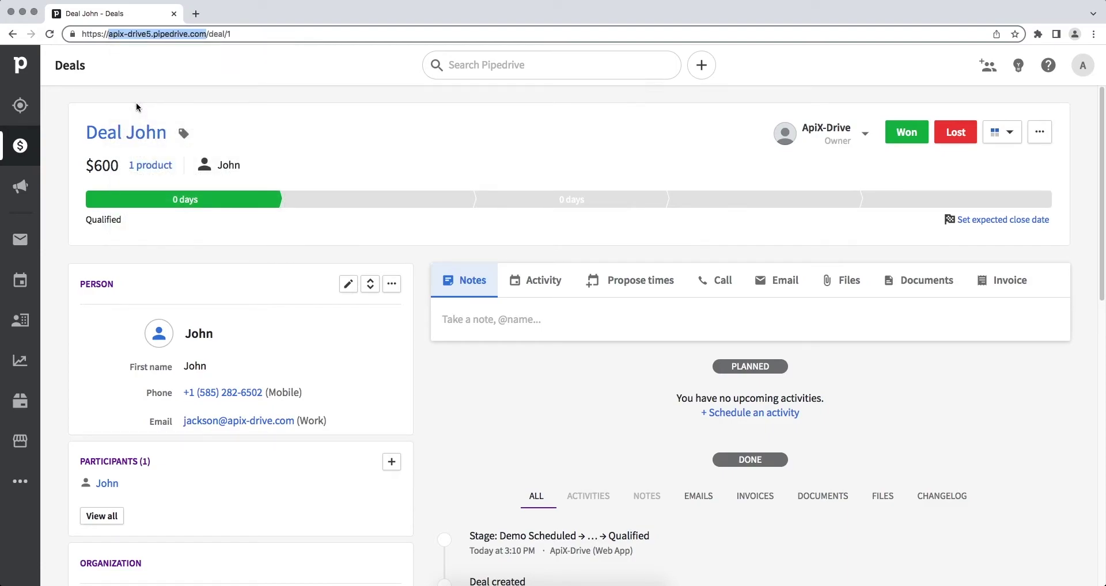
pyautogui.hotkey('alt', 'Tab')
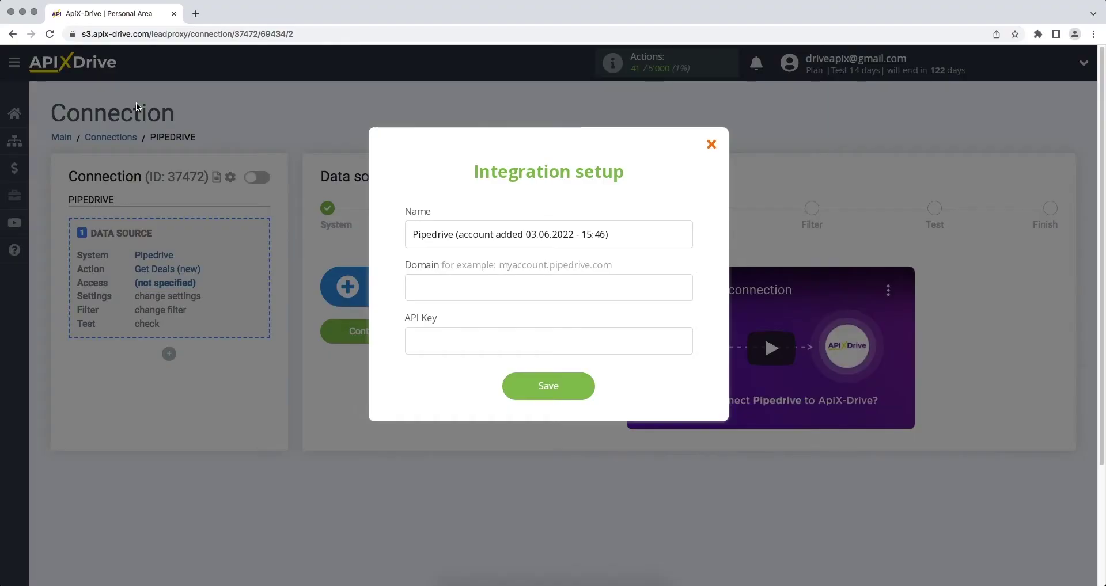
pyautogui.rightClick(433, 279)
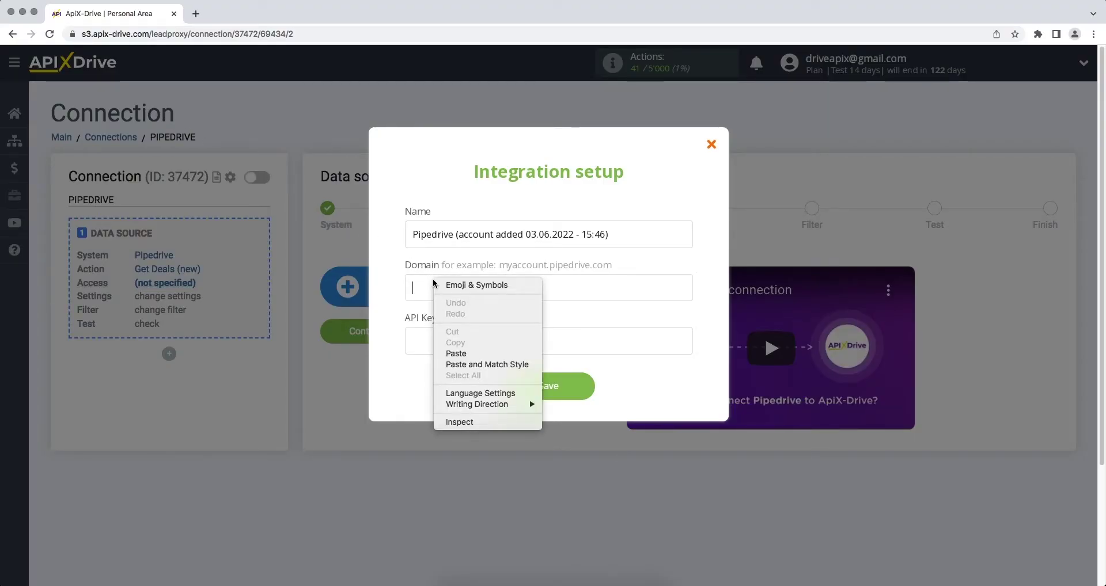
pyautogui.click(450, 352)
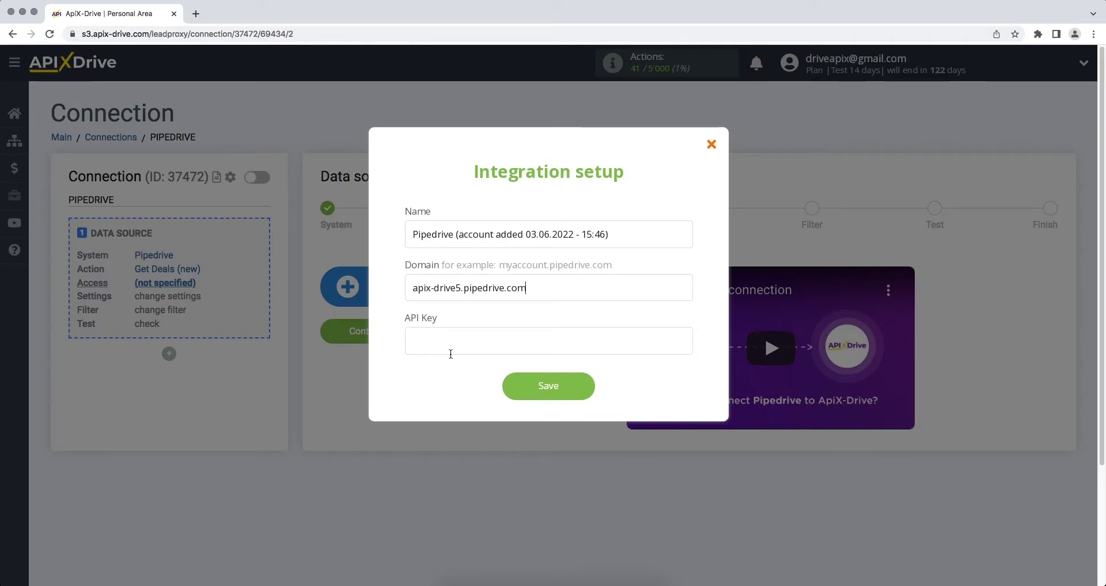
# - Switch to Pipedrive and copy the personal API token from the personal preferences
pyautogui.hotkey('alt', 'Tab')
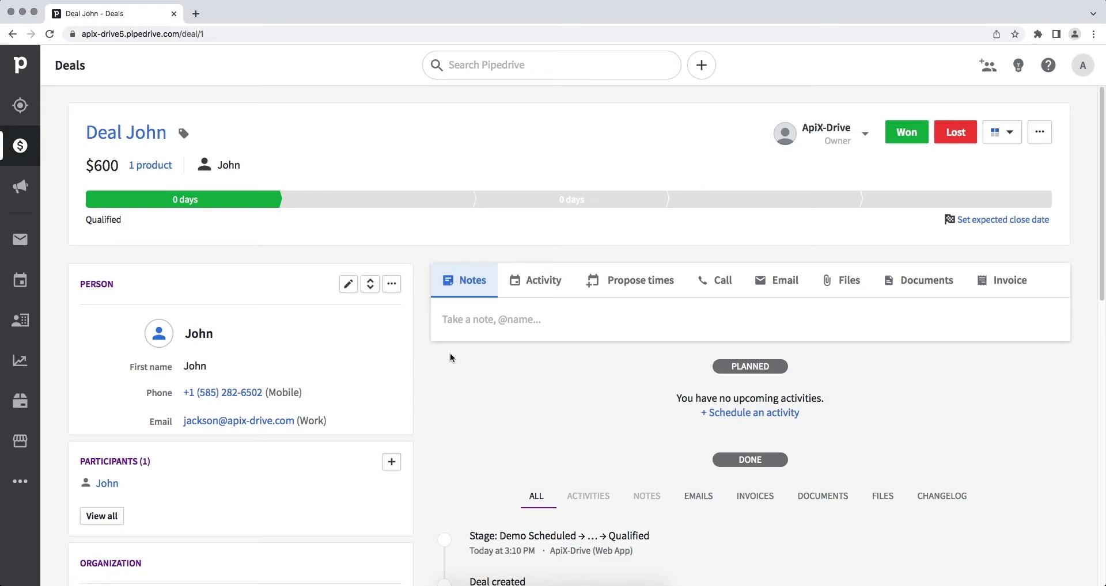
pyautogui.click(1085, 73)
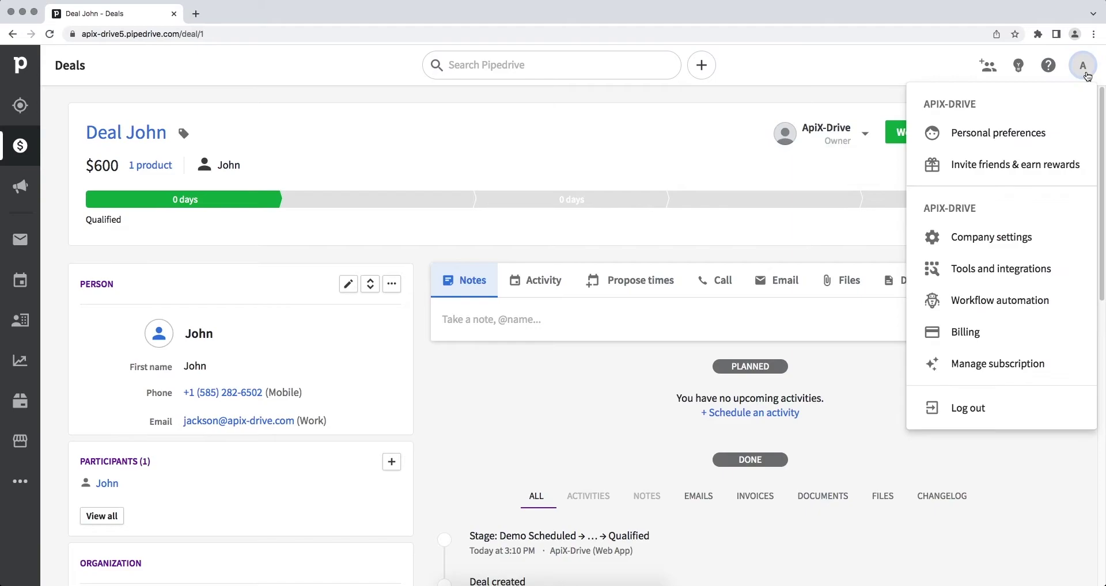
pyautogui.click(1063, 129)
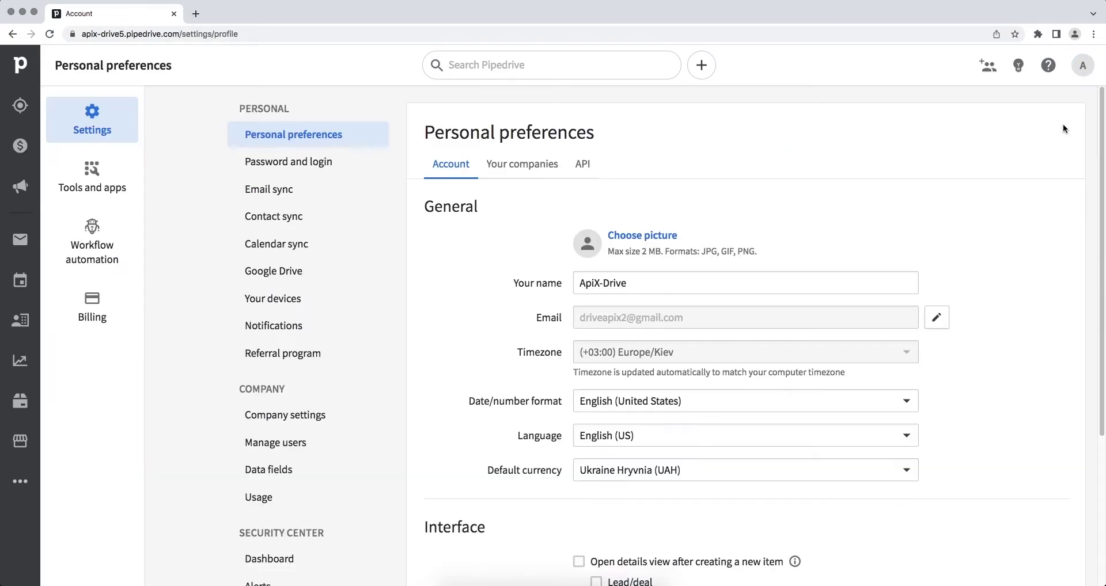
pyautogui.click(590, 177)
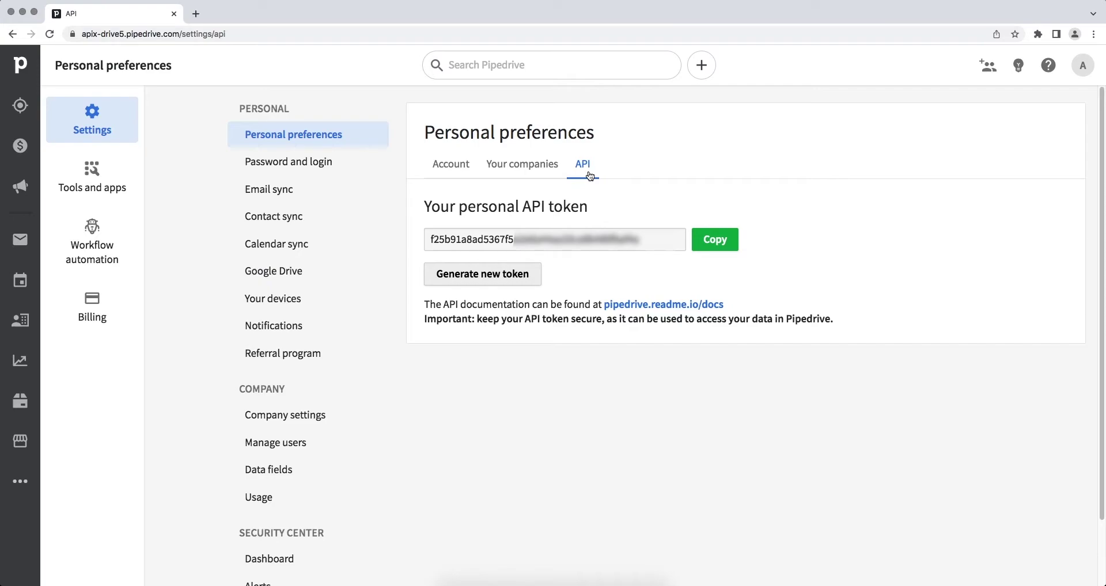
pyautogui.moveTo(638, 240); pyautogui.dragTo(428, 237)
pyautogui.rightClick(436, 238)
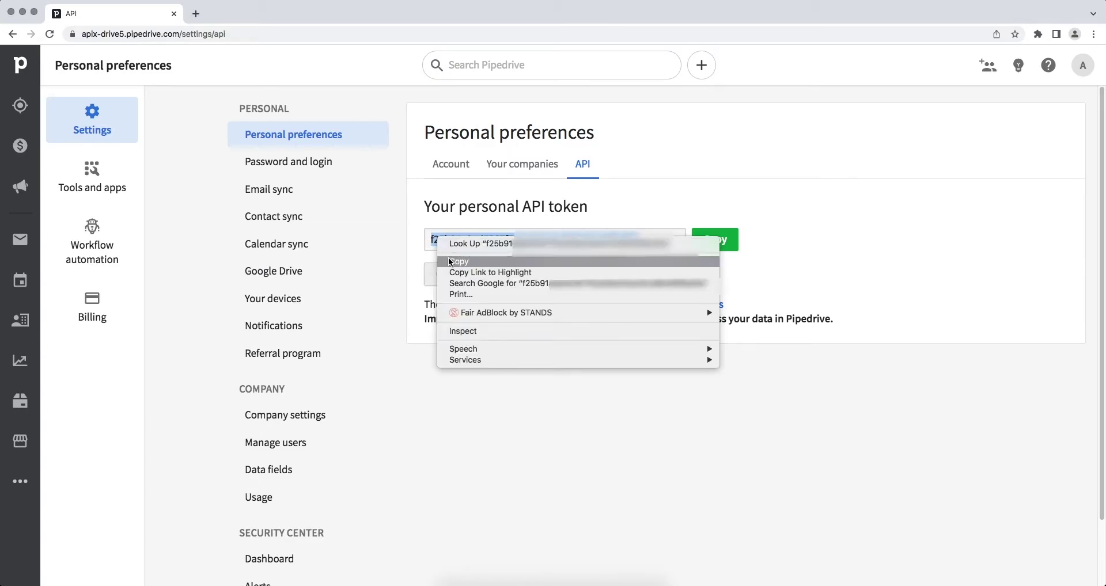
pyautogui.click(455, 259)
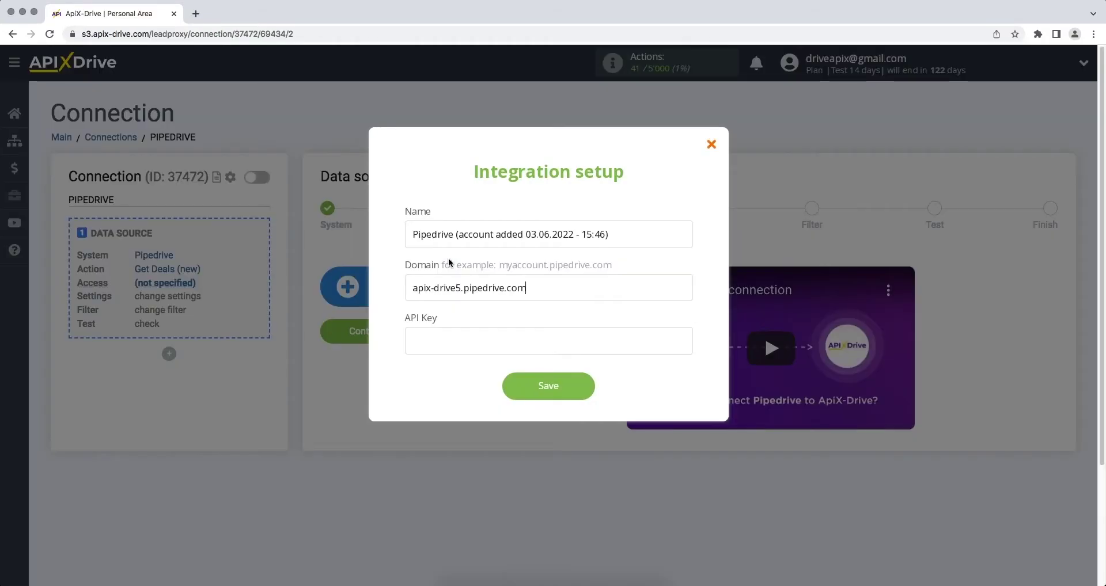
# - Paste the API key into the Pipedrive integration setup and save the account
pyautogui.rightClick(452, 333)
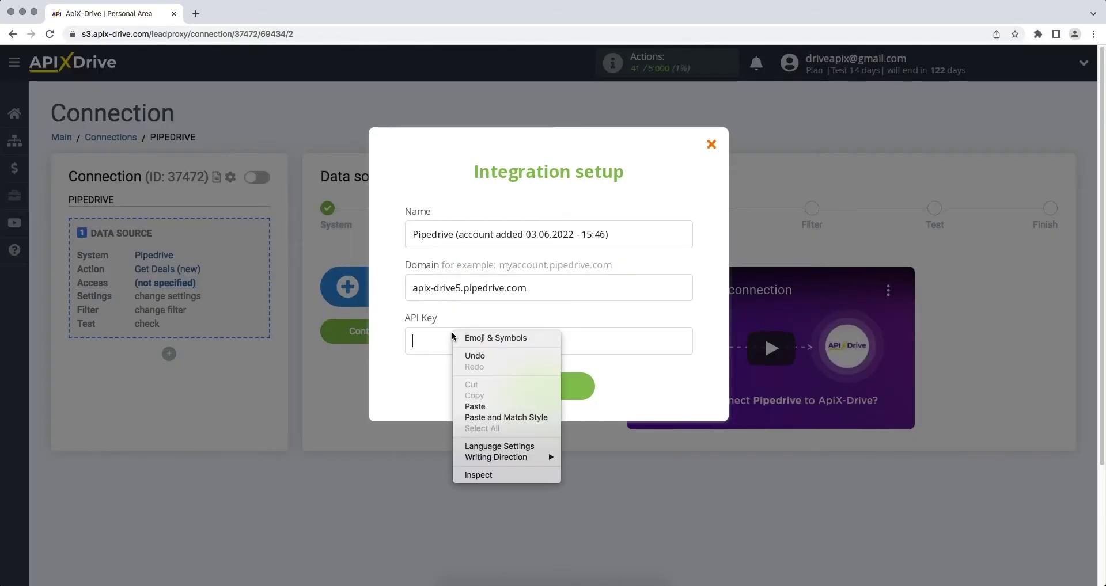
pyautogui.click(468, 406)
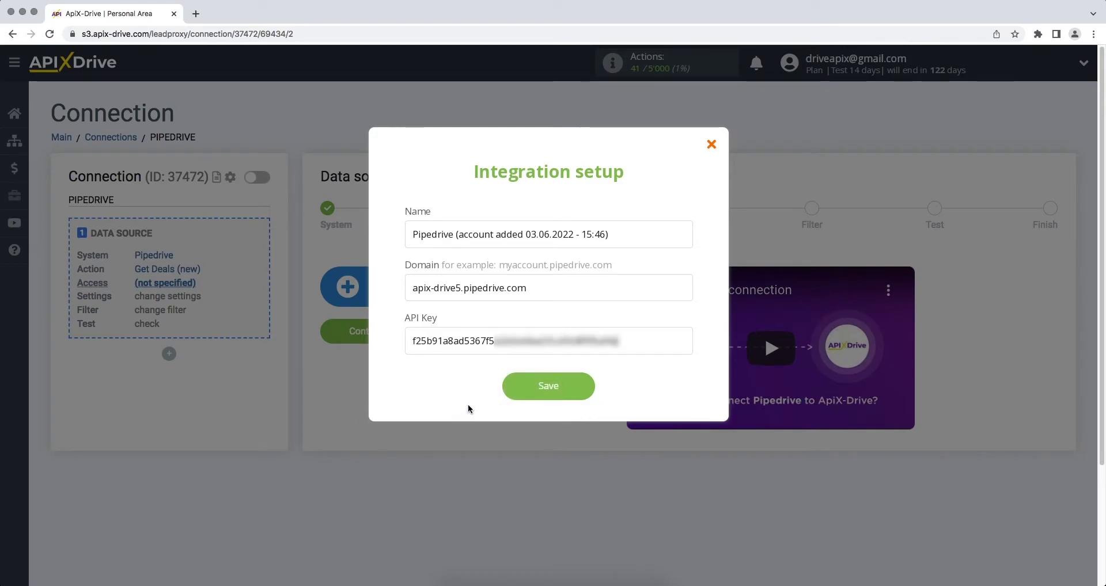
pyautogui.click(506, 391)
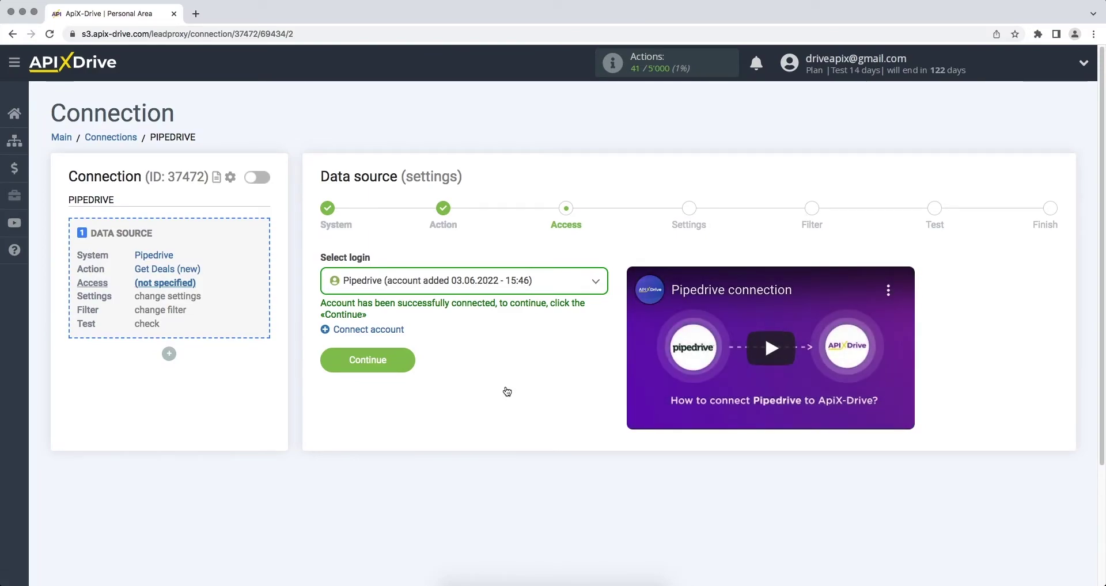
# - Choose the newly connected Pipedrive account as the source login and continue to the settings stage
pyautogui.click(529, 288)
pyautogui.click(529, 369)
pyautogui.click(329, 360)
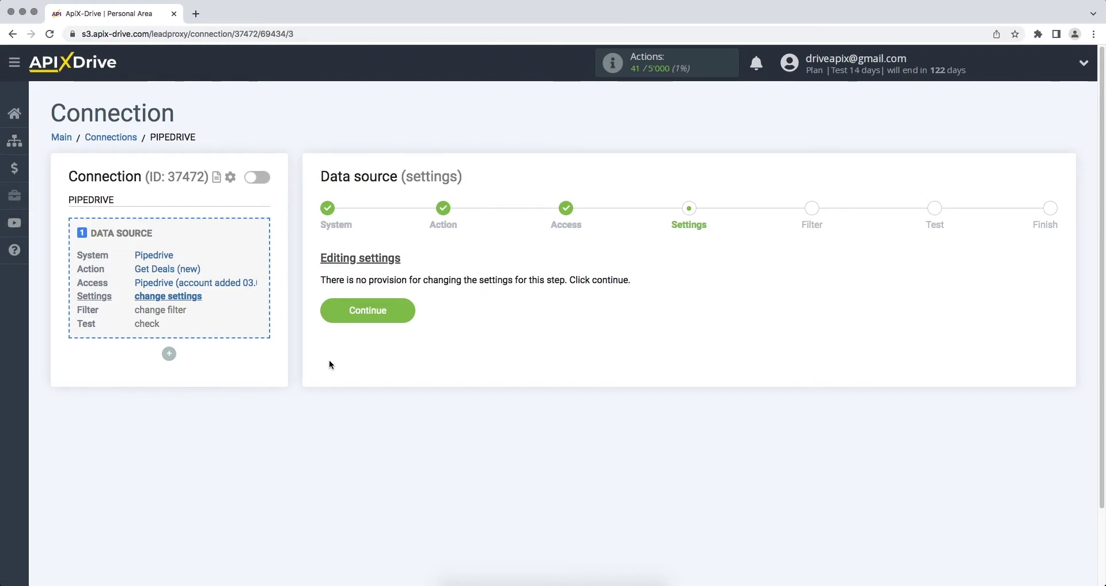
# - Keep the source settings without a filter, review the Pipedrive test data and finish the data source setup
pyautogui.click(328, 320)
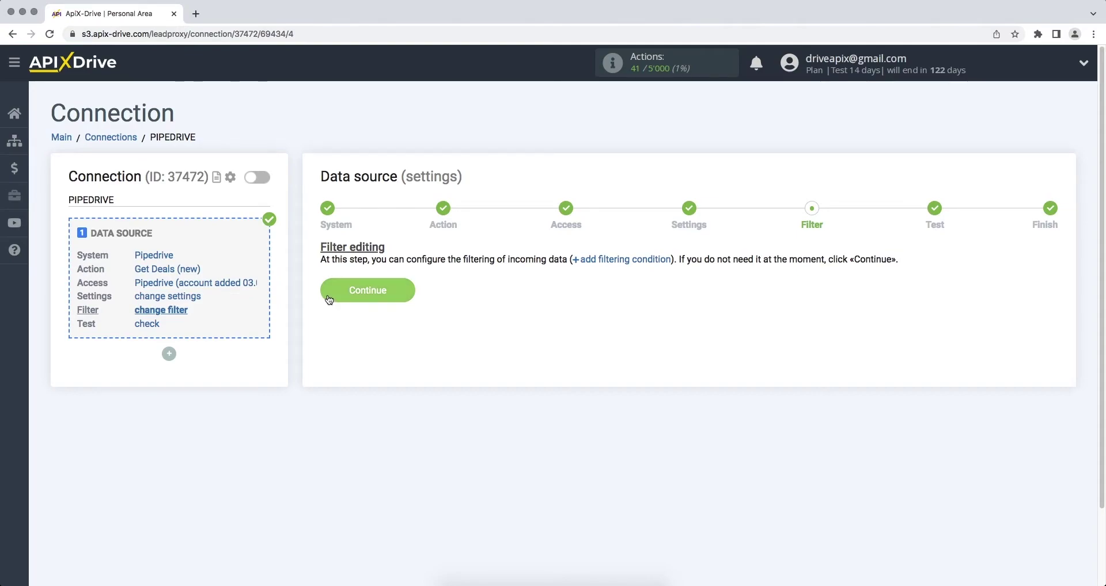
pyautogui.click(329, 298)
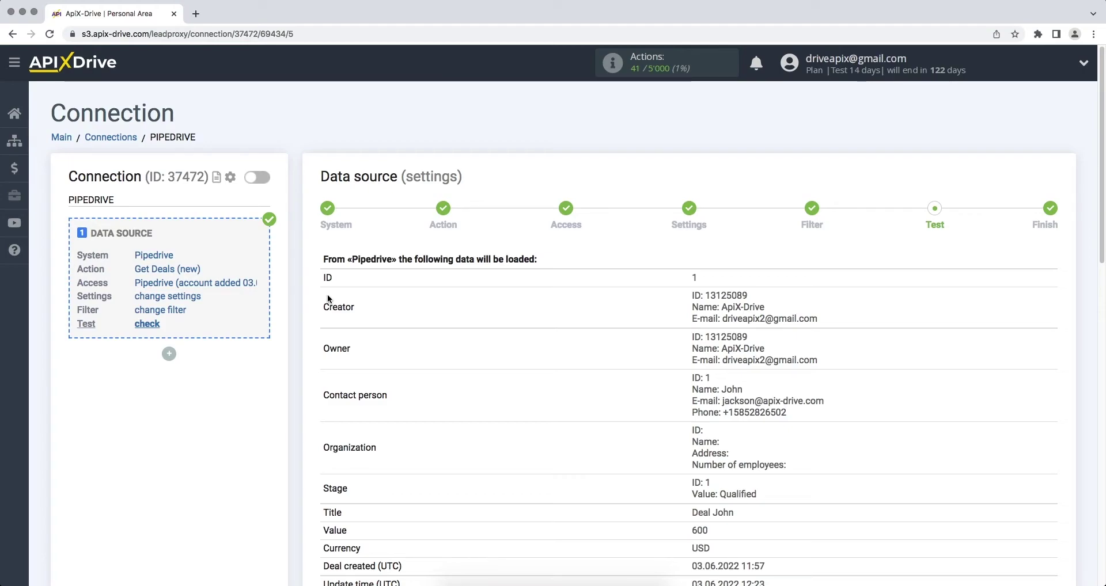
pyautogui.scroll(-10, 328, 298)
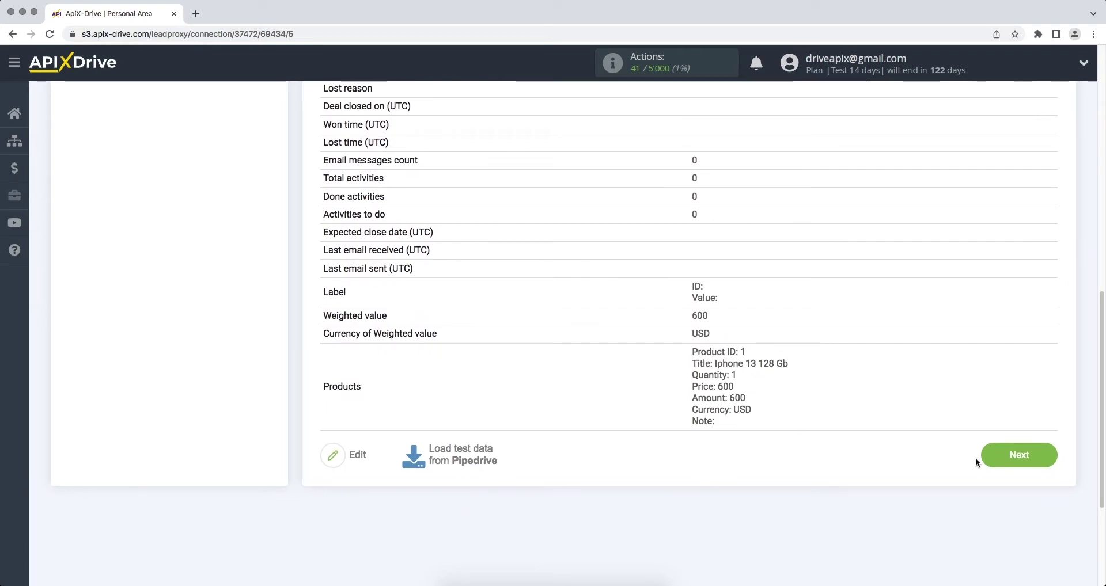
pyautogui.click(990, 461)
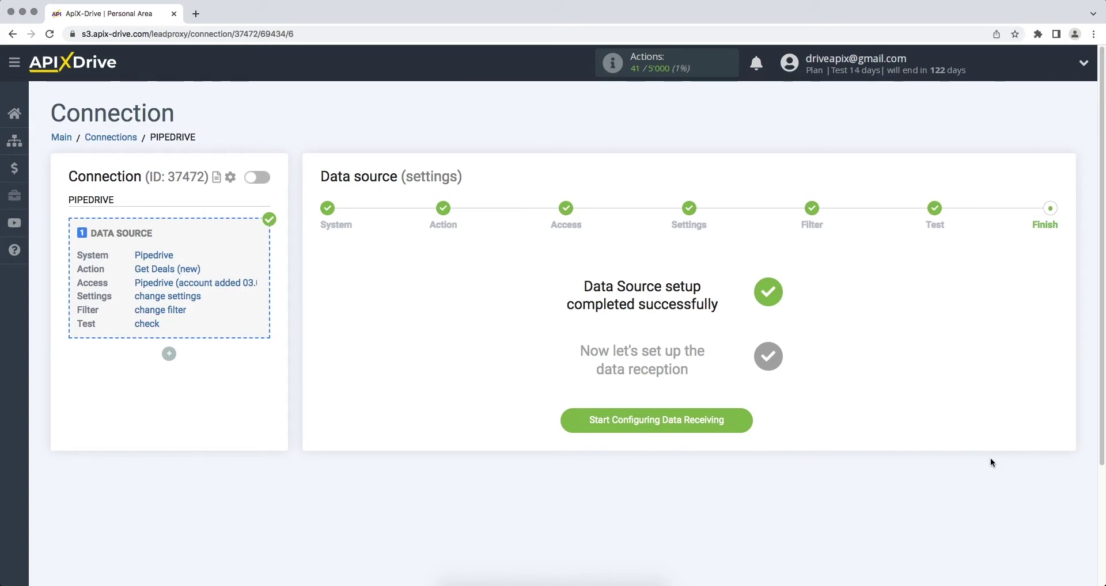
# - Start configuring data receiving and set Hubspot as the data destination system
pyautogui.click(582, 429)
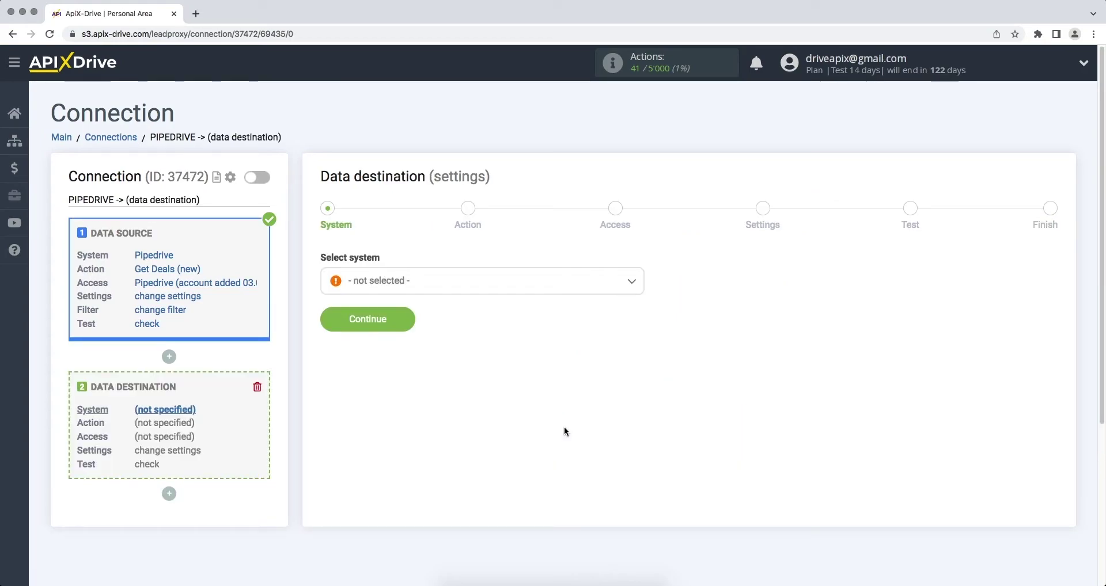
pyautogui.click(627, 283)
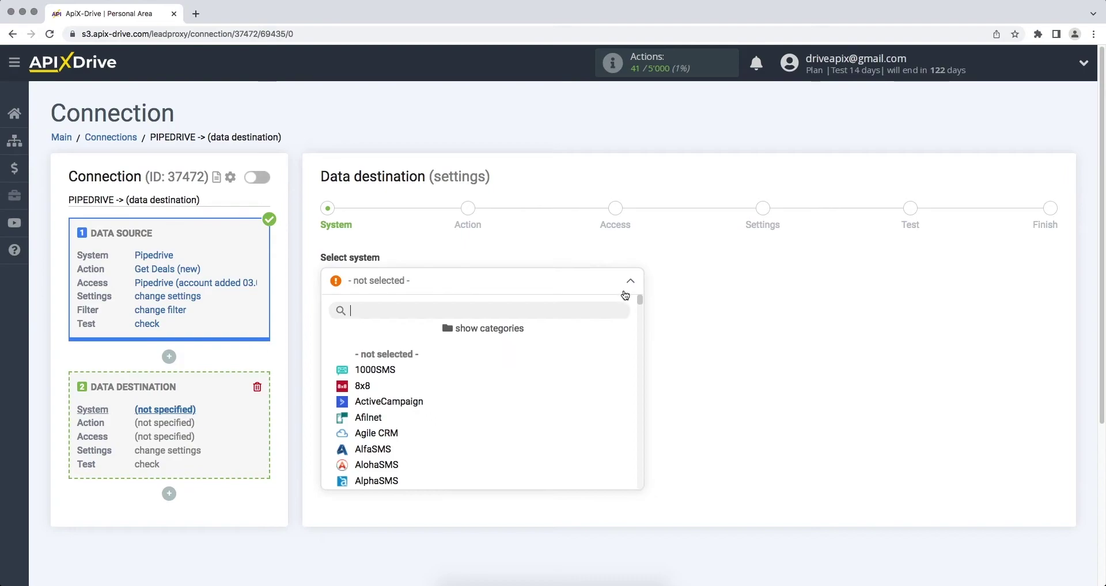
pyautogui.moveTo(642, 305); pyautogui.dragTo(640, 353)
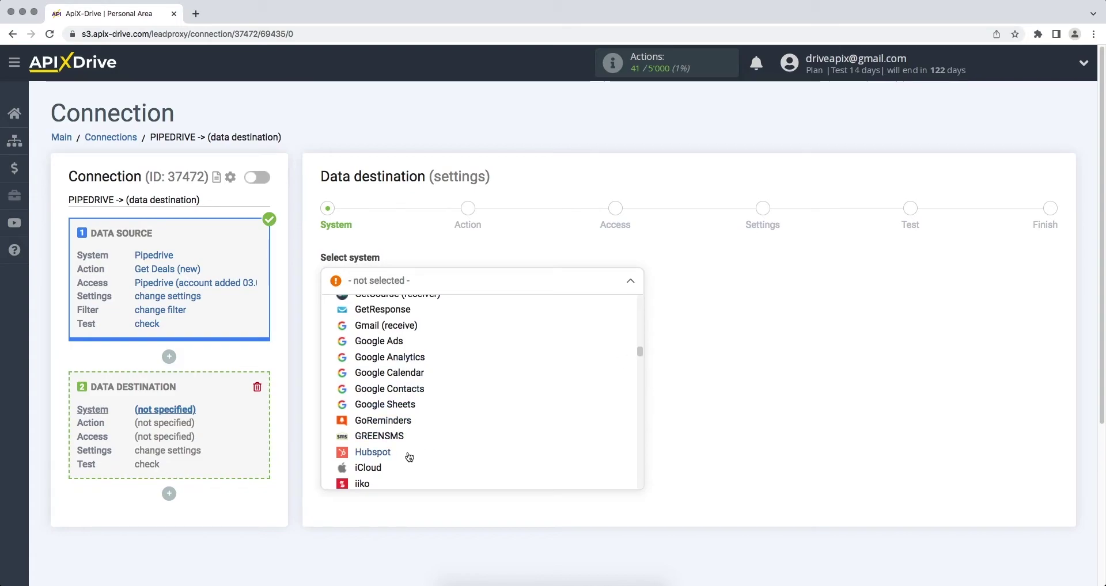
pyautogui.click(406, 452)
pyautogui.click(326, 318)
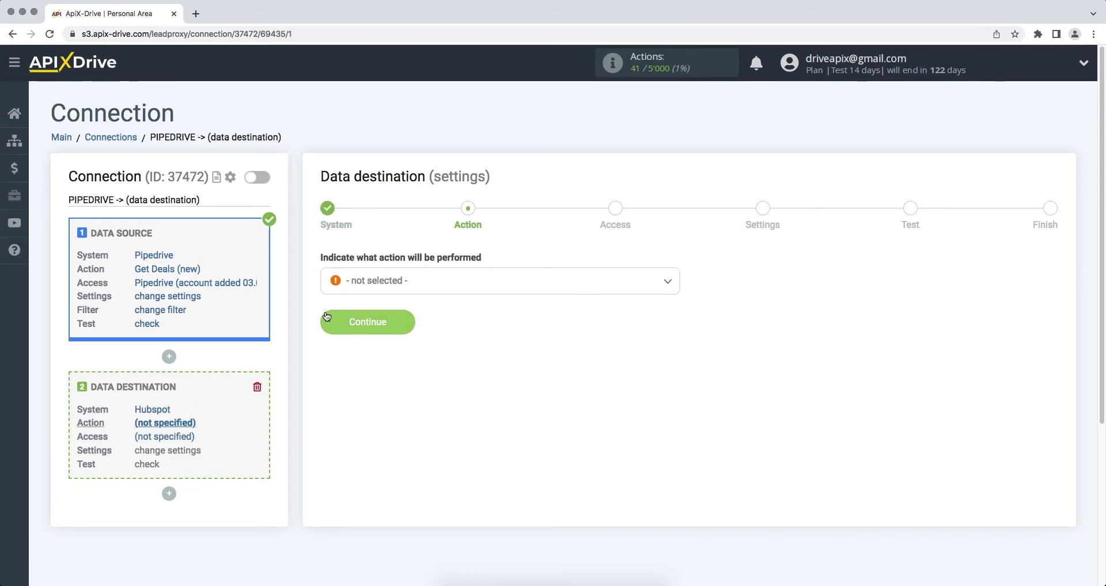
# - Set Create Deal as the destination action, continue to the access stage and start connecting a Hubspot account
pyautogui.click(358, 288)
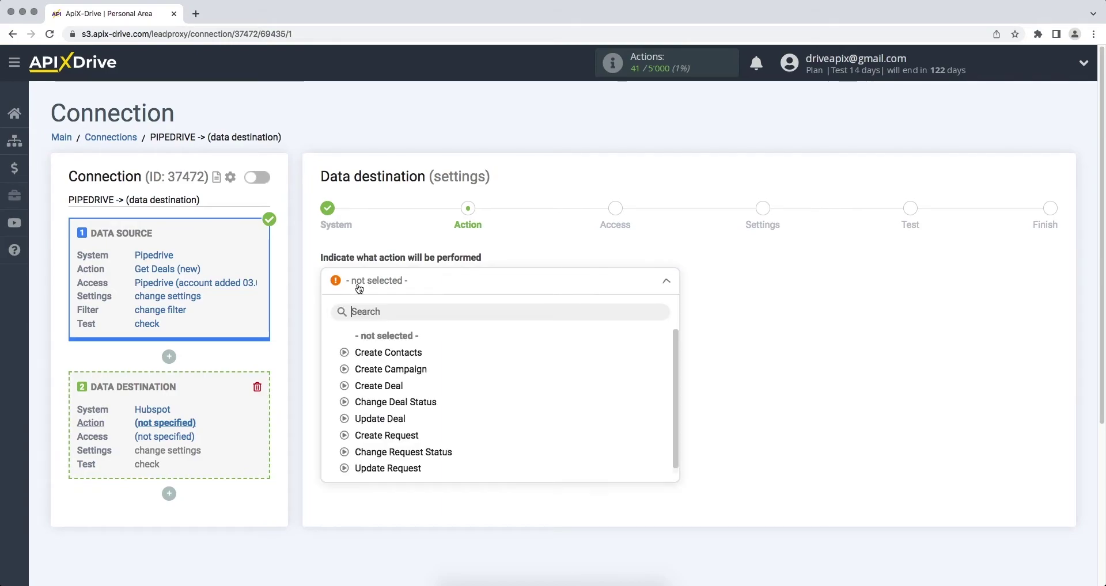
pyautogui.click(367, 387)
pyautogui.click(329, 323)
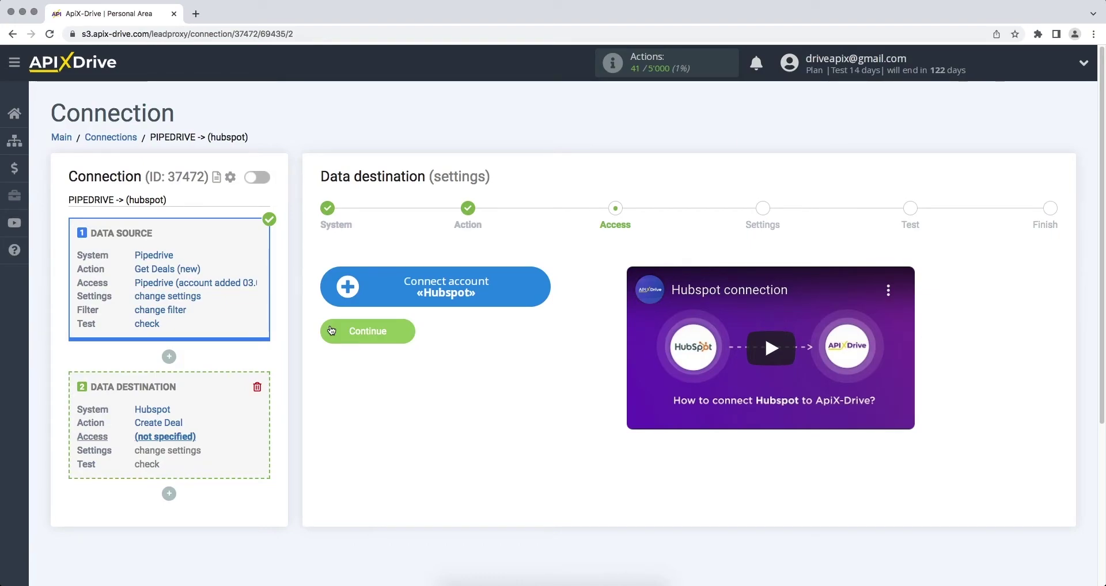
pyautogui.click(343, 297)
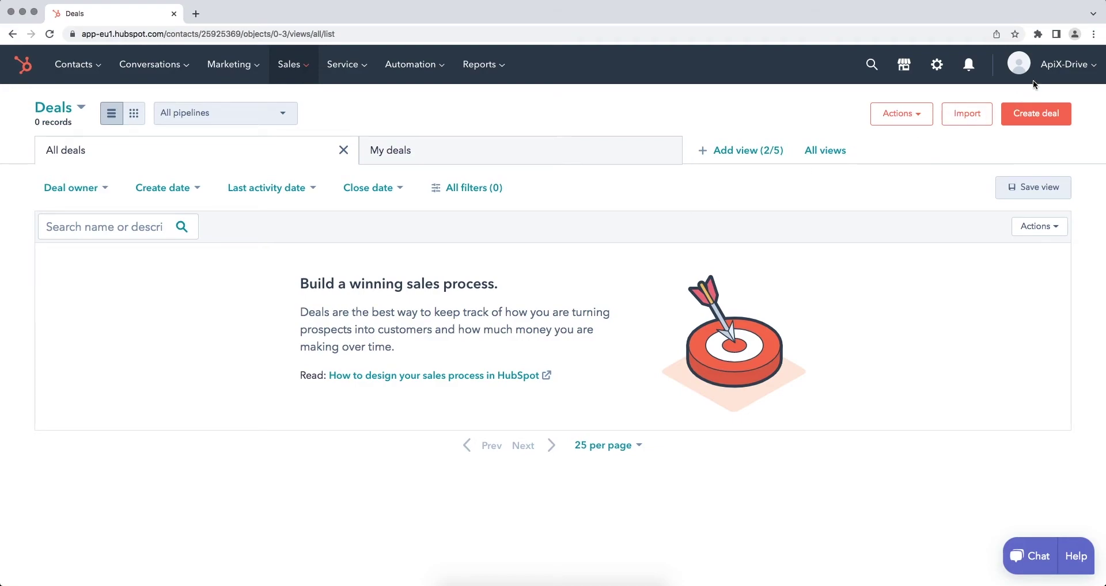
# - Switch to HubSpot, open the API key page in the integration settings, create a key and copy it
pyautogui.click(1037, 65)
pyautogui.click(1040, 151)
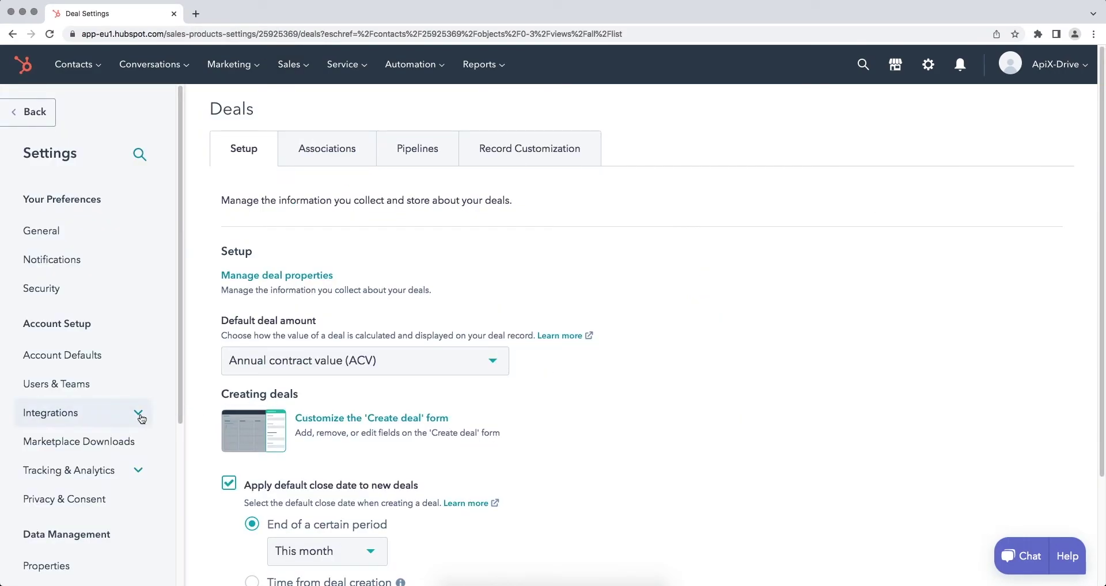
pyautogui.click(141, 419)
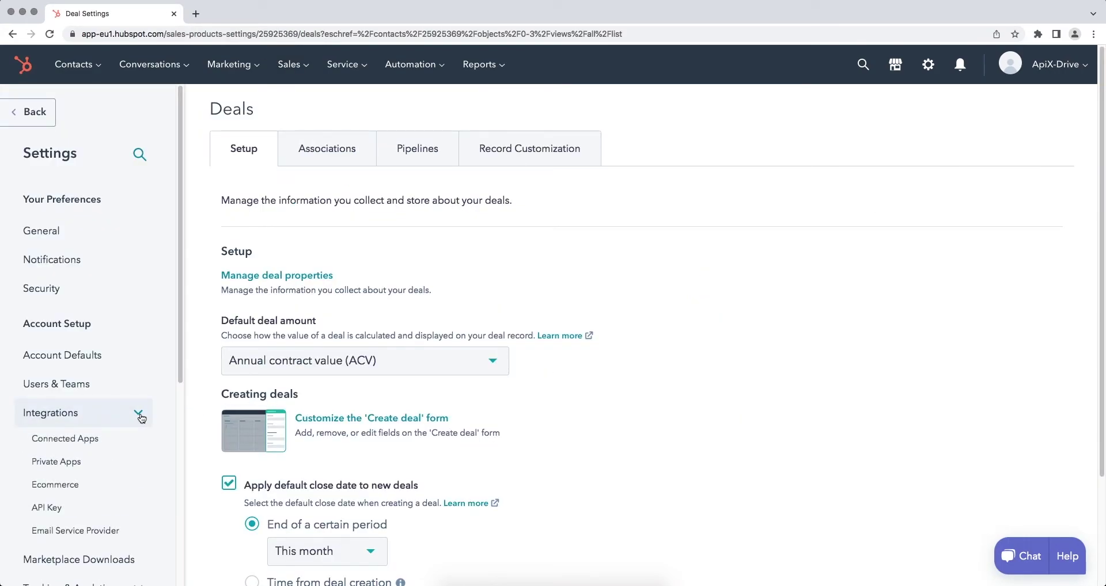
pyautogui.click(68, 514)
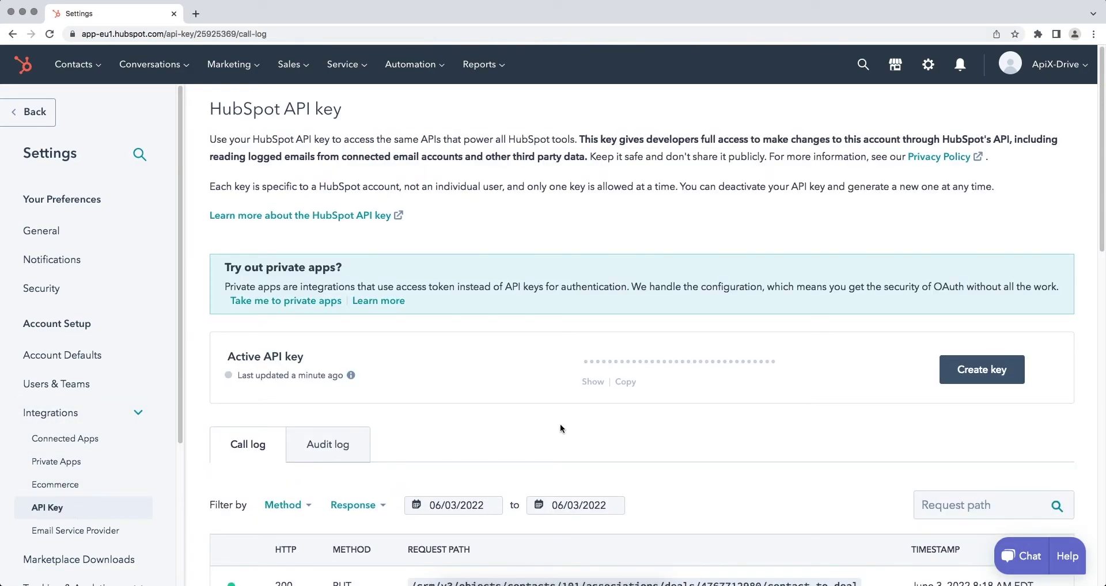
pyautogui.click(951, 378)
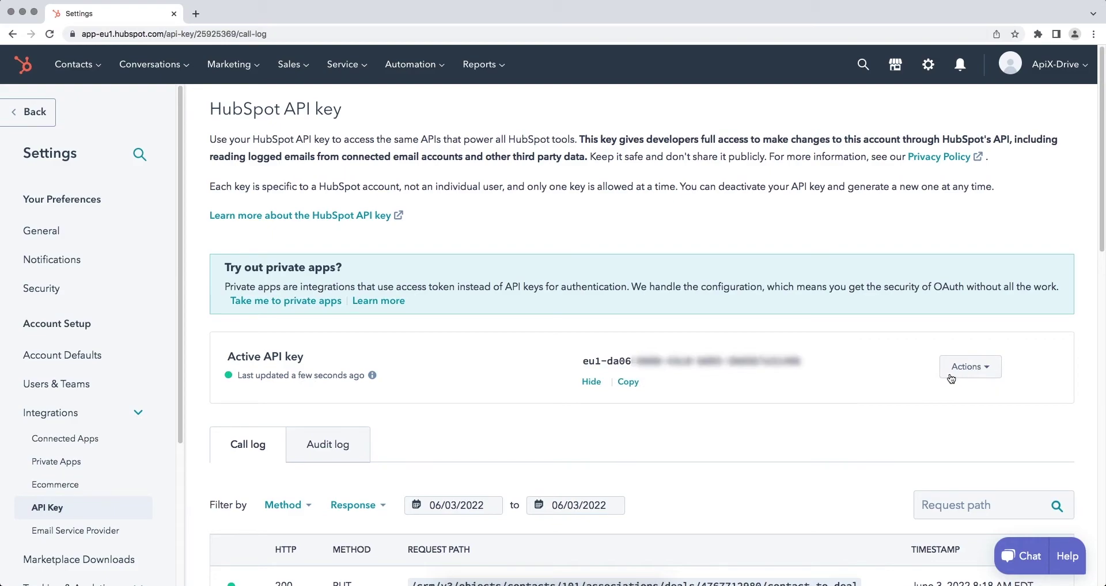
pyautogui.moveTo(805, 361); pyautogui.dragTo(568, 362)
pyautogui.rightClick(594, 361)
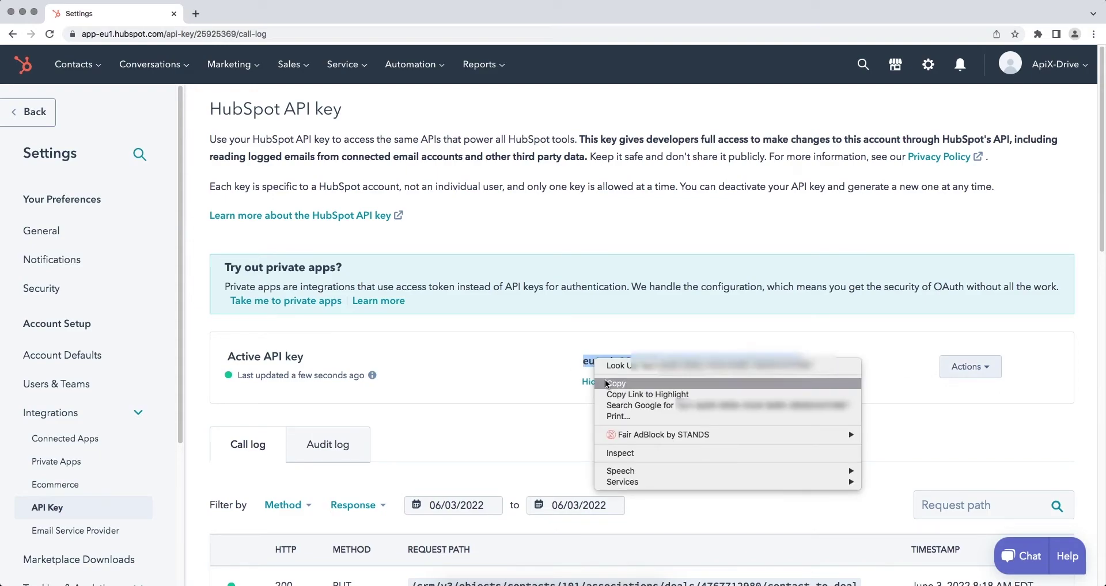
pyautogui.click(605, 381)
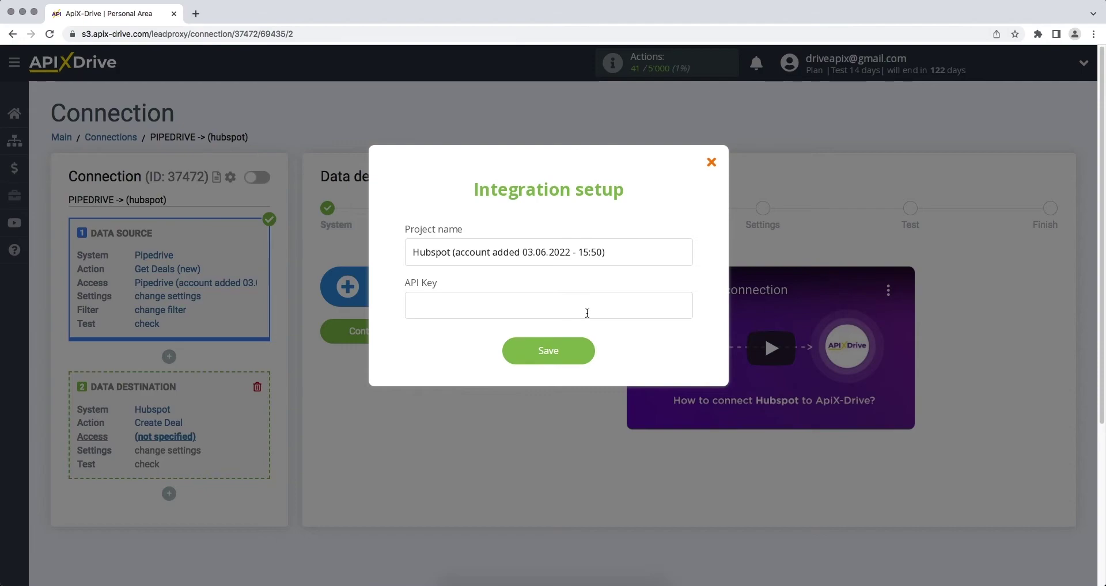
# - Paste the copied API key into the Hubspot integration setup and save the account
pyautogui.rightClick(588, 311)
pyautogui.click(608, 385)
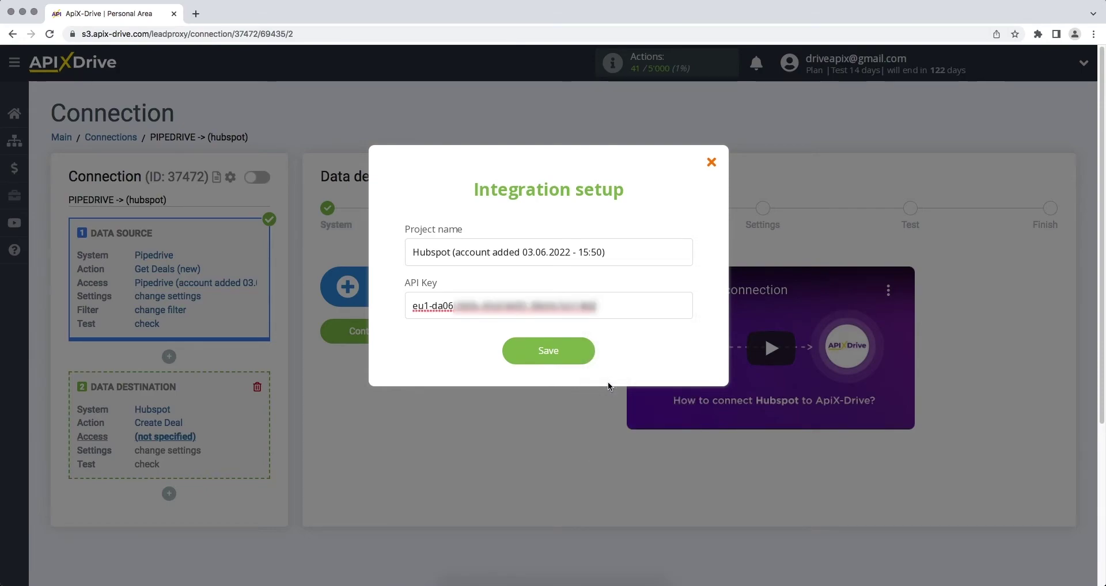
pyautogui.click(507, 352)
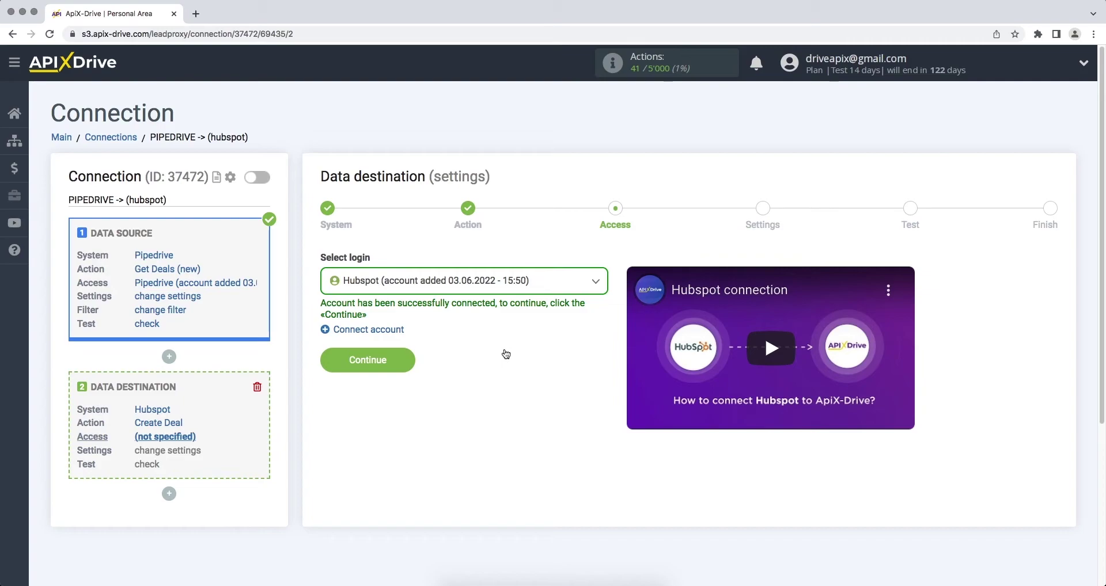
# - Choose the newly connected Hubspot account as the destination login and continue to the settings stage
pyautogui.click(533, 288)
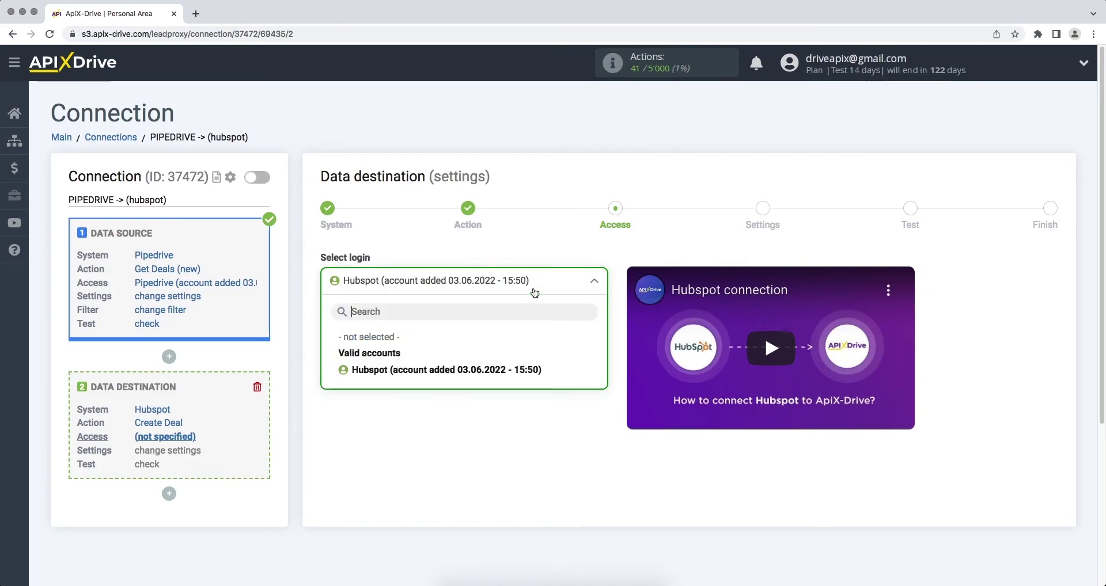
pyautogui.click(526, 369)
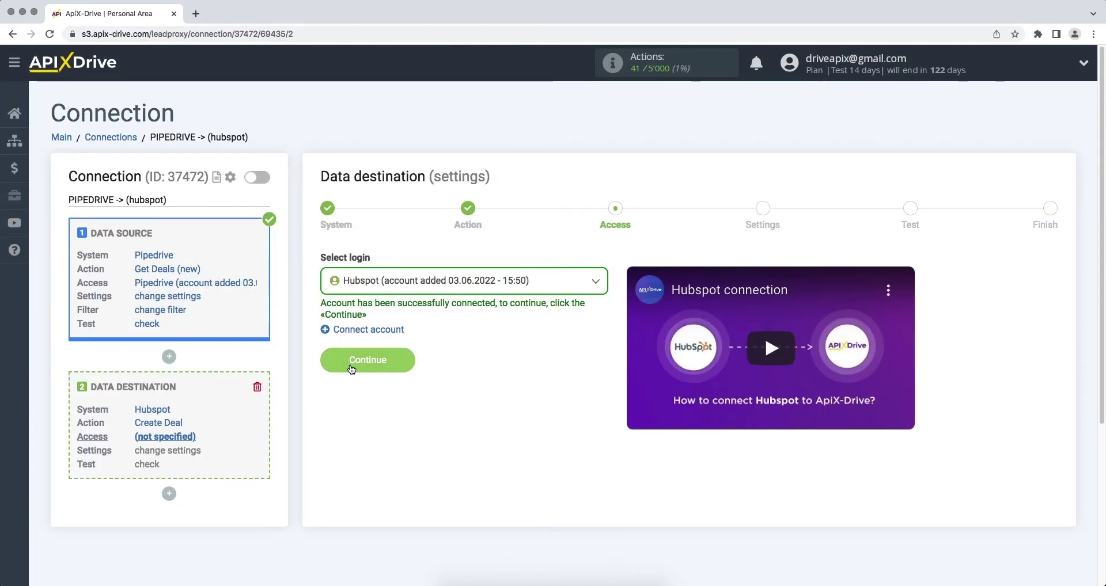
pyautogui.click(328, 361)
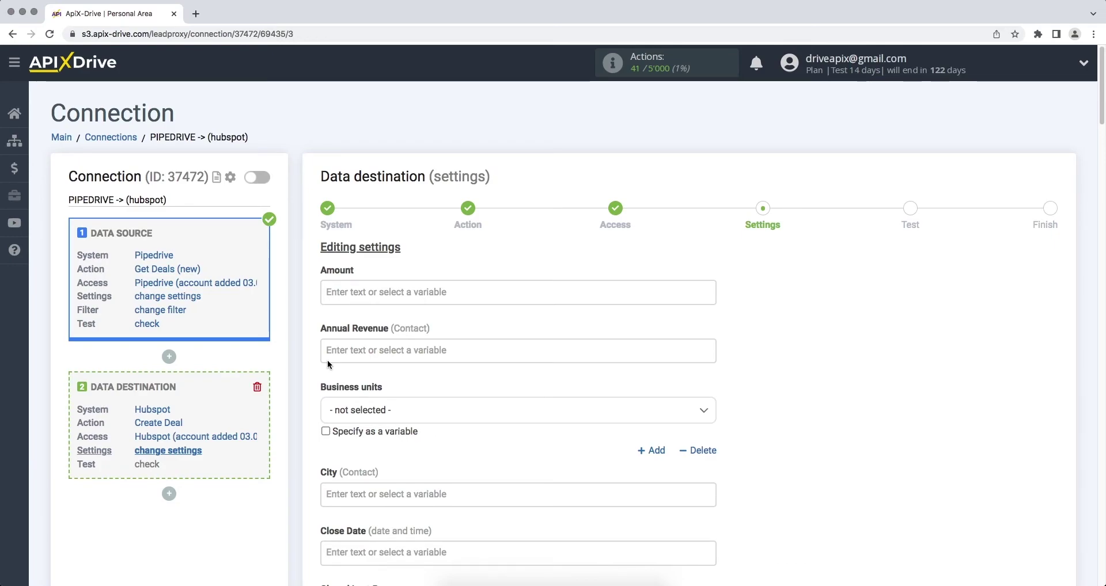
# - Fill the Deal Description with the Pipedrive product Title variable, preceded by the text "Product"
pyautogui.scroll(-13, 327, 360)
pyautogui.scroll(-4, 327, 360)
pyautogui.click(376, 318)
pyautogui.scroll(-2, 378, 314)
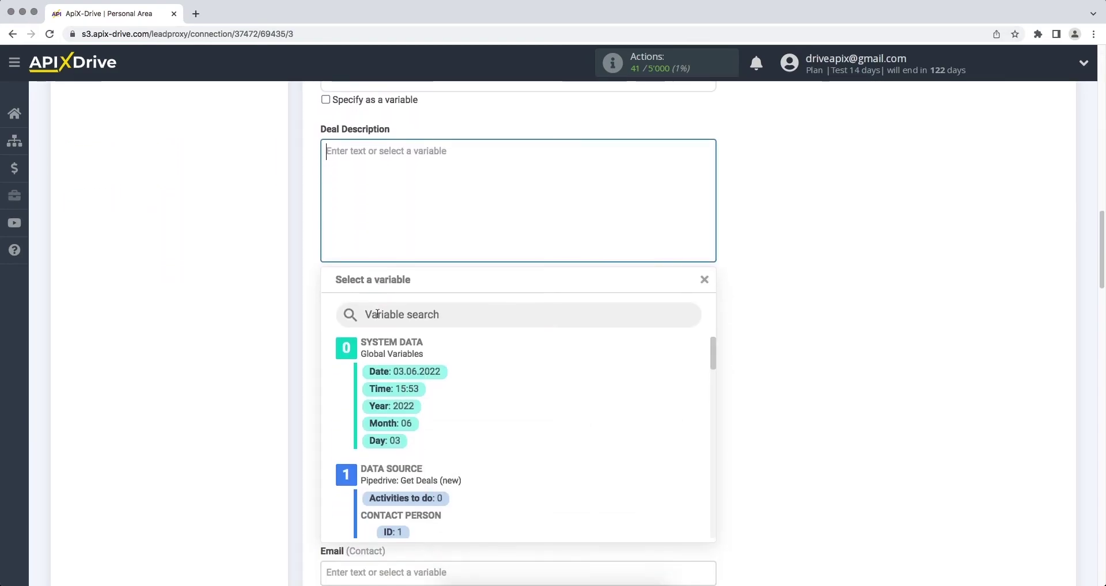
pyautogui.moveTo(703, 354); pyautogui.dragTo(706, 494)
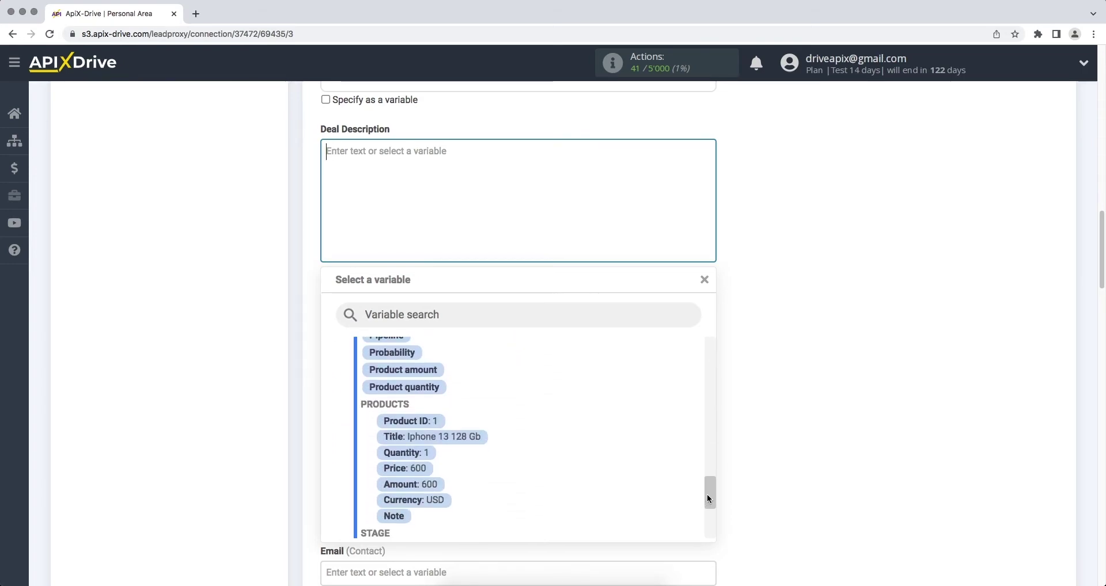
pyautogui.click(432, 437)
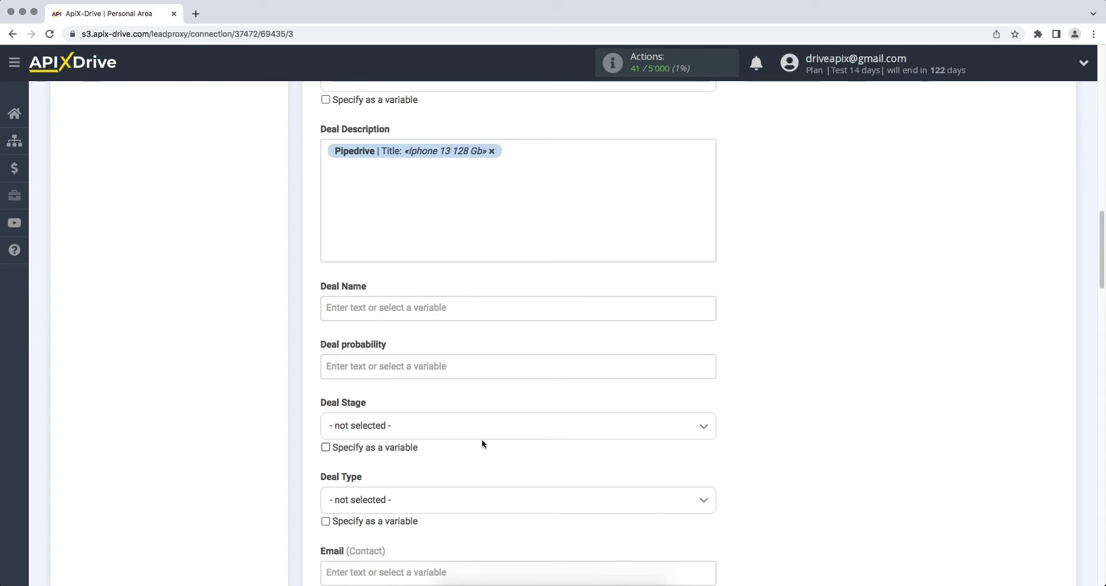
pyautogui.click(324, 151)
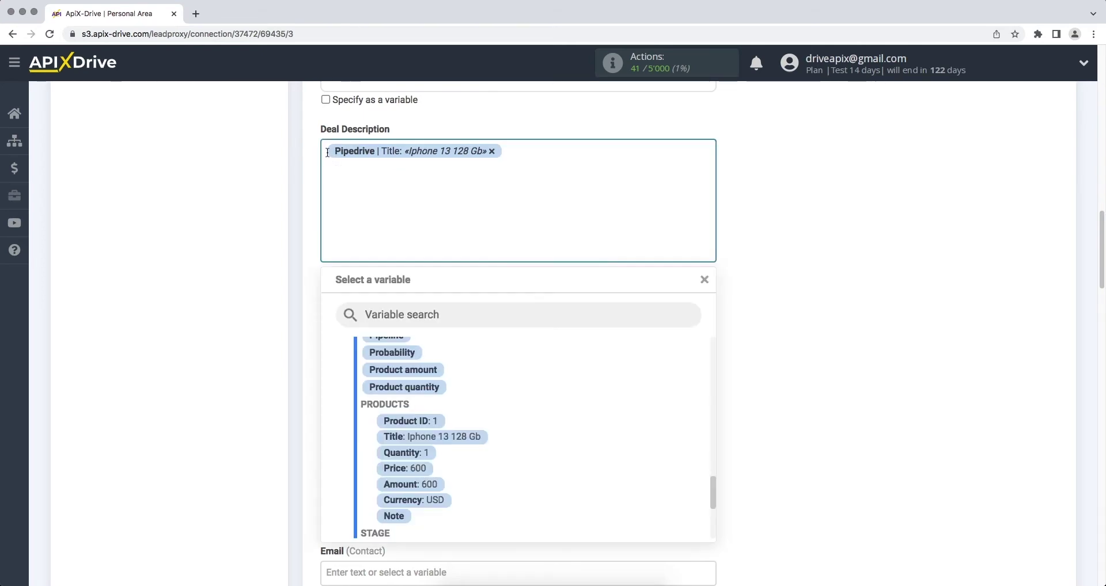
pyautogui.write('Produc')
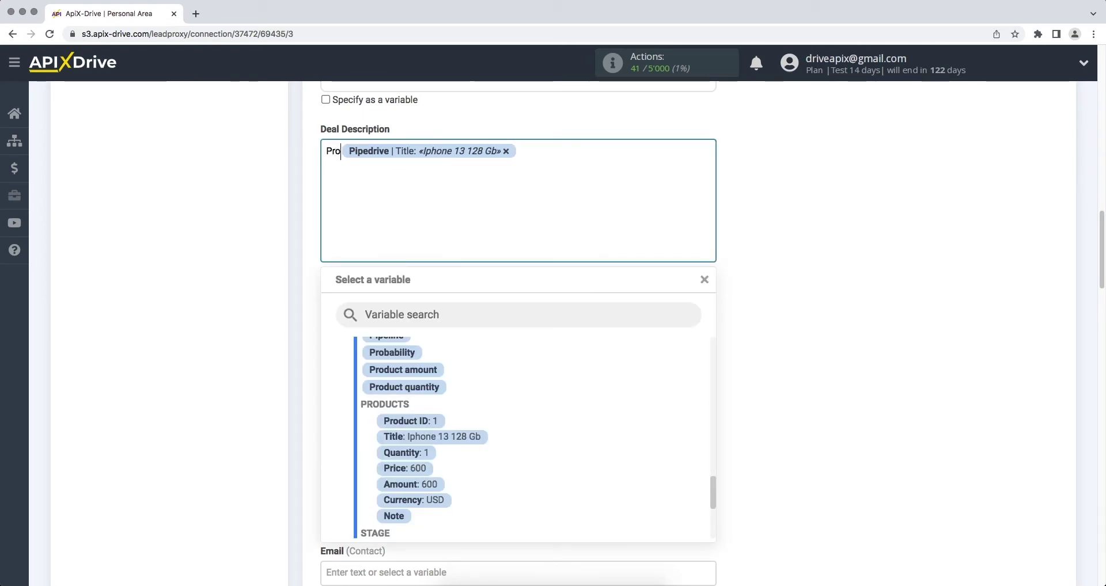
pyautogui.write('t')
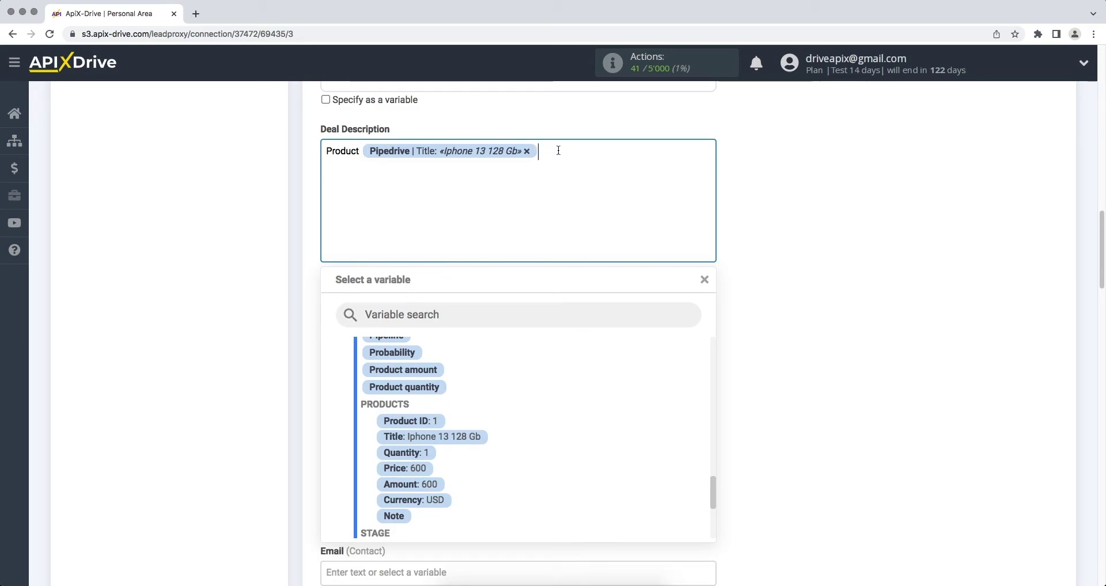
# - Add a second Deal Description line with the text "Price" followed by the product Price and Currency variables
pyautogui.press('Return')
pyautogui.write('Price')
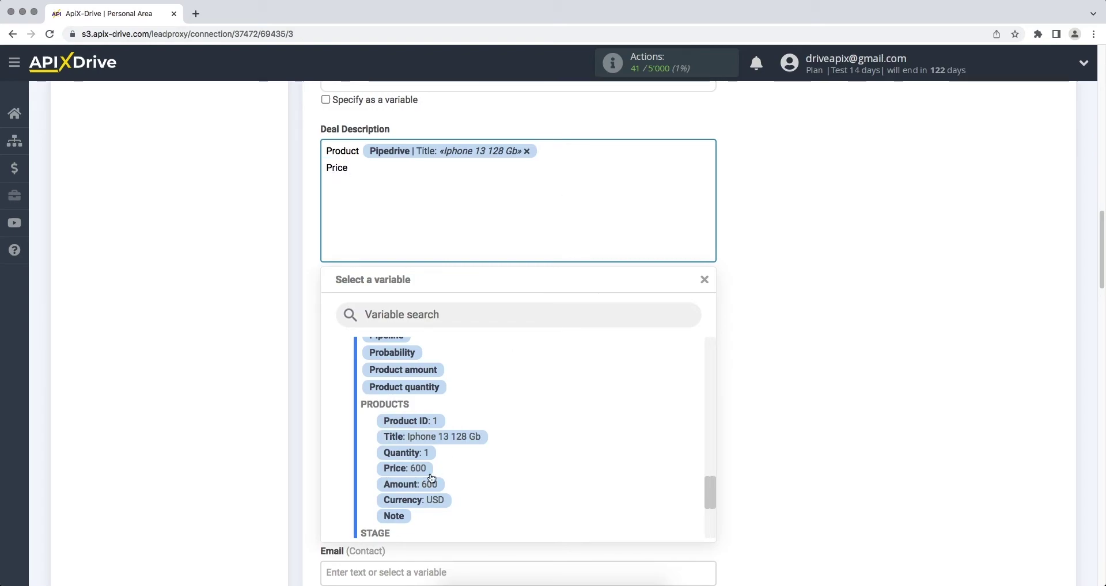
pyautogui.click(405, 469)
pyautogui.click(511, 173)
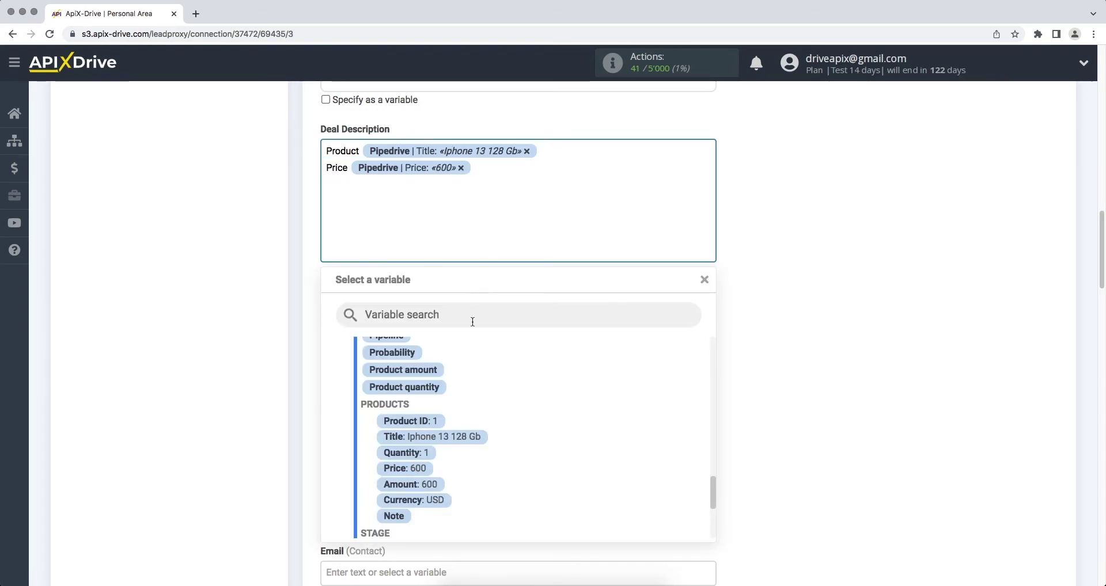
pyautogui.click(433, 505)
# - Set the Deal Name to "New deal from Pipedrive" followed by the contact person's Name variable
pyautogui.click(422, 316)
pyautogui.write('New deal from ')
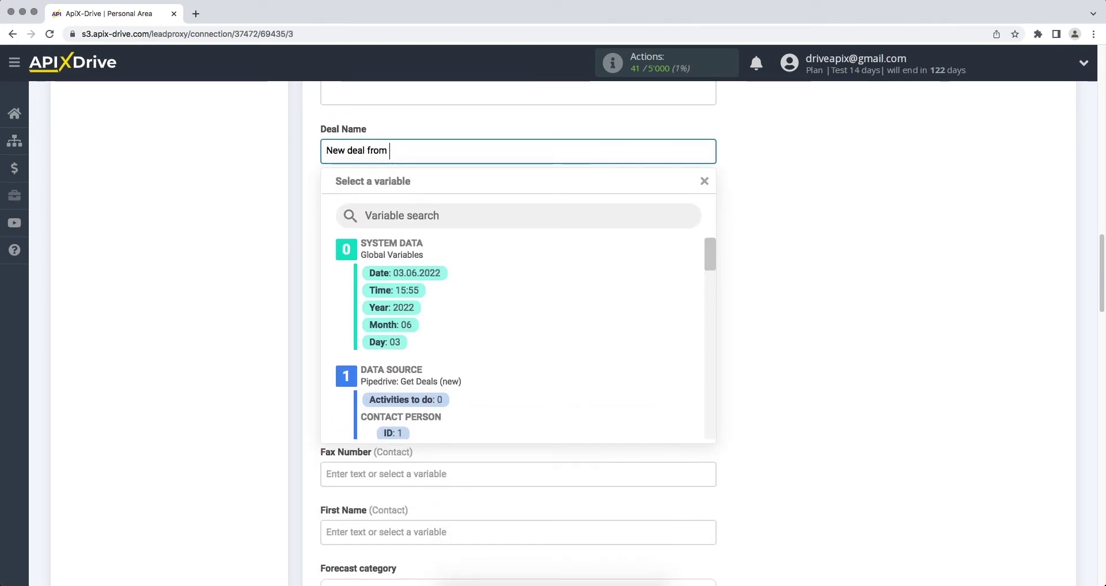
pyautogui.write('Pipedrive')
pyautogui.moveTo(708, 252); pyautogui.dragTo(708, 268)
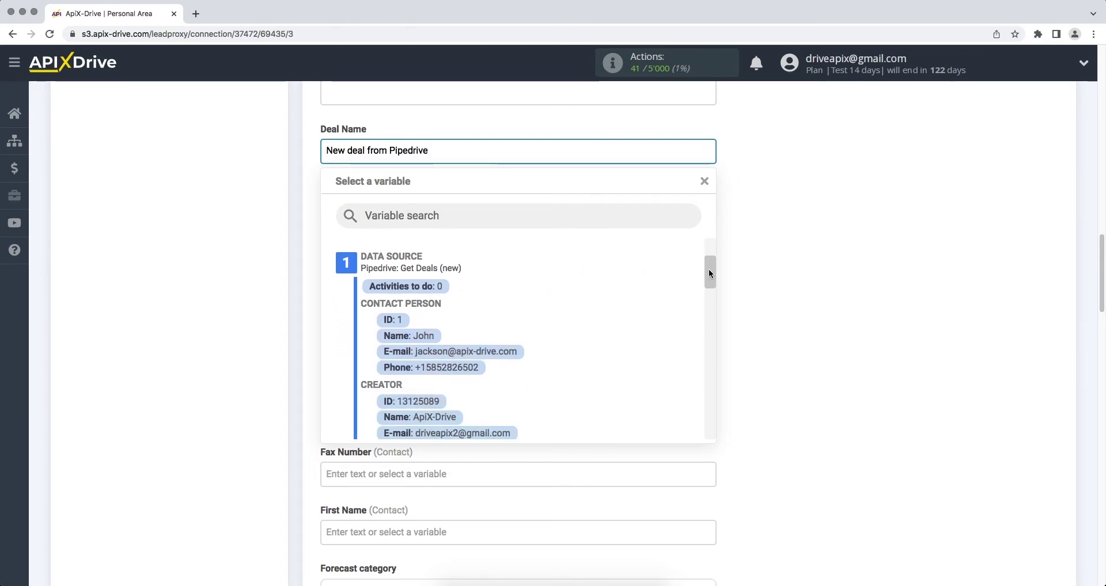
pyautogui.click(423, 336)
# - Map the contact Email and First Name fields to the Pipedrive contact person's E-mail and Name variables
pyautogui.click(416, 411)
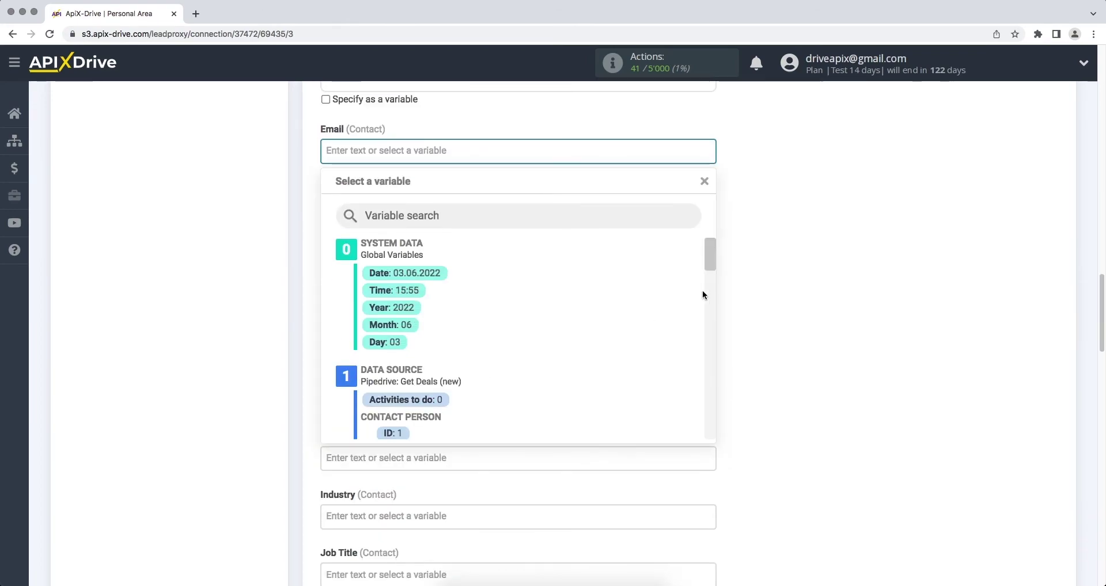
pyautogui.moveTo(714, 264); pyautogui.dragTo(717, 293)
pyautogui.click(478, 322)
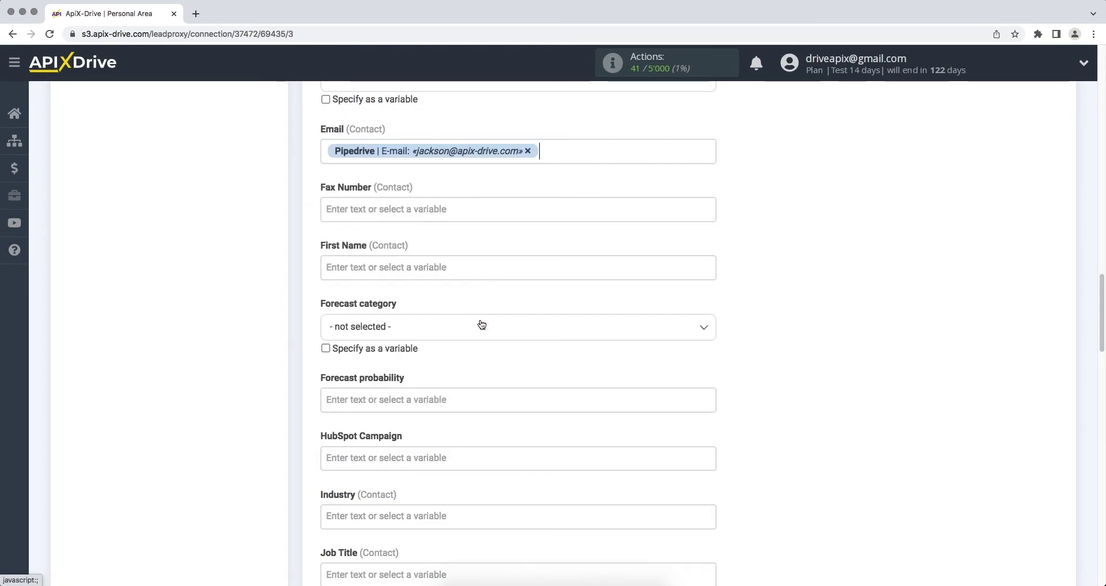
pyautogui.click(467, 273)
pyautogui.moveTo(708, 261); pyautogui.dragTo(703, 274)
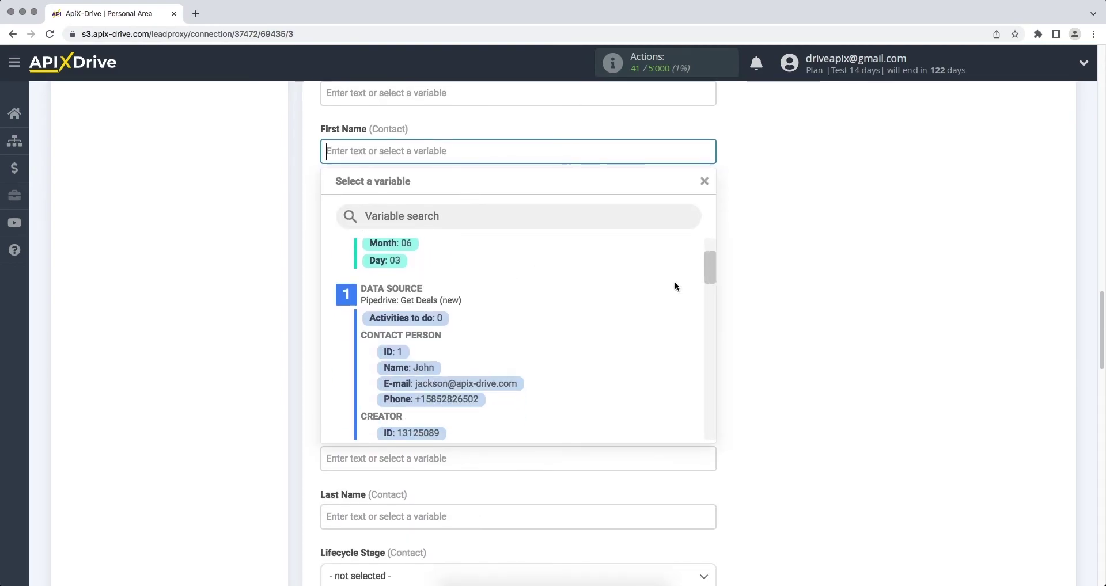
pyautogui.click(436, 367)
# - Map the contact Phone Number to the Pipedrive contact person's Phone variable and continue to the test stage
pyautogui.scroll(-5, 437, 367)
pyautogui.scroll(-10, 436, 367)
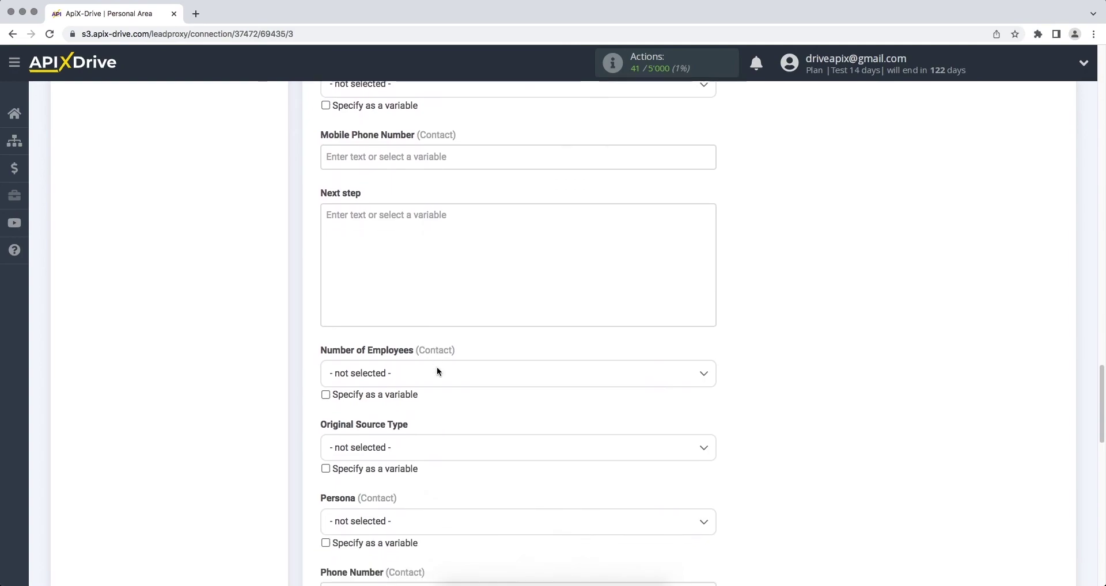
pyautogui.click(444, 382)
pyautogui.moveTo(700, 255); pyautogui.dragTo(706, 260)
pyautogui.click(474, 411)
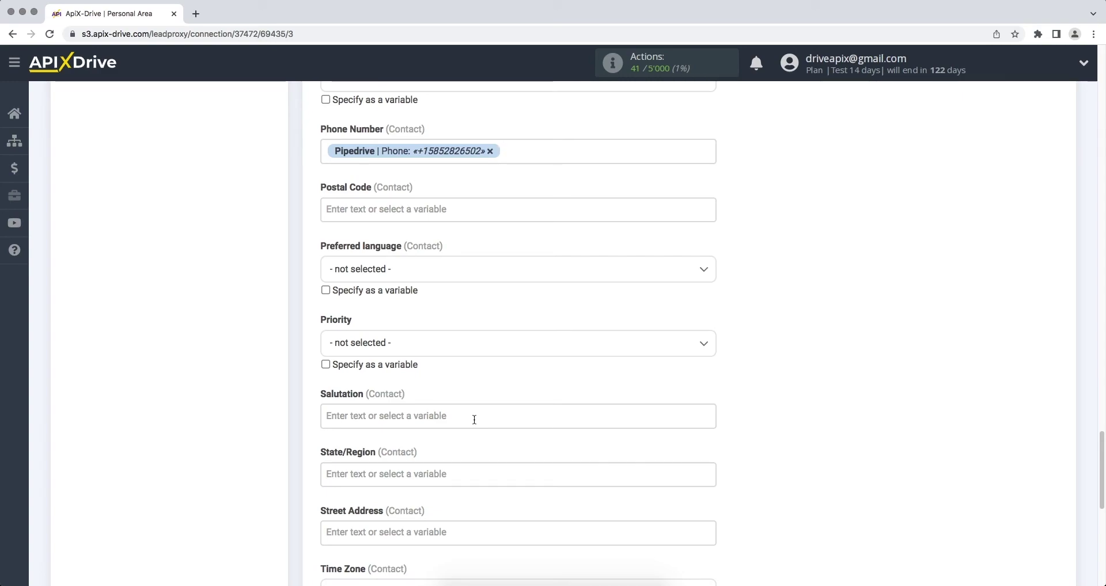
pyautogui.scroll(-10, 474, 420)
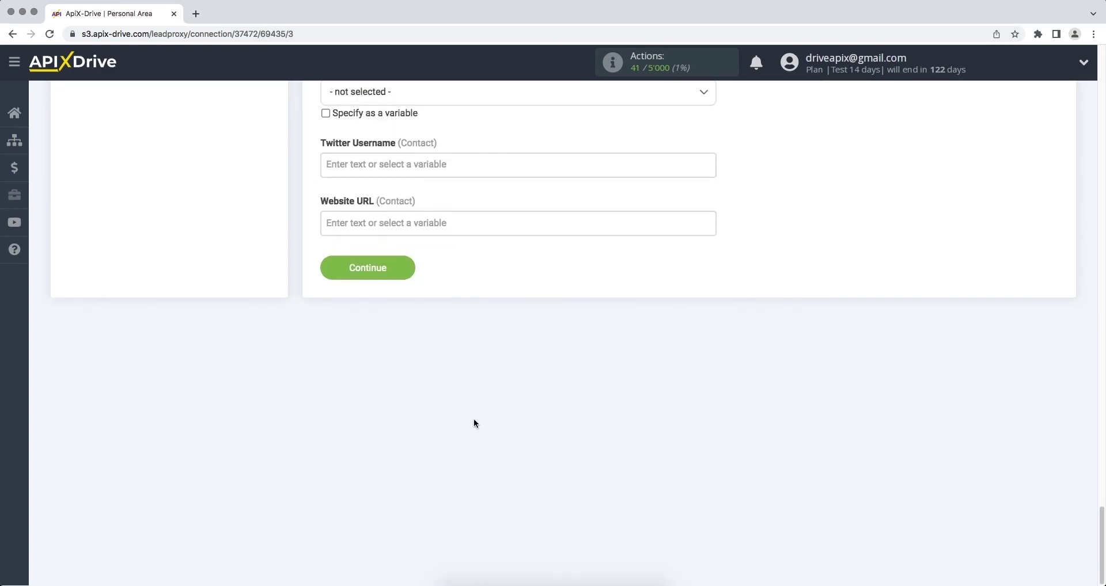
pyautogui.click(327, 279)
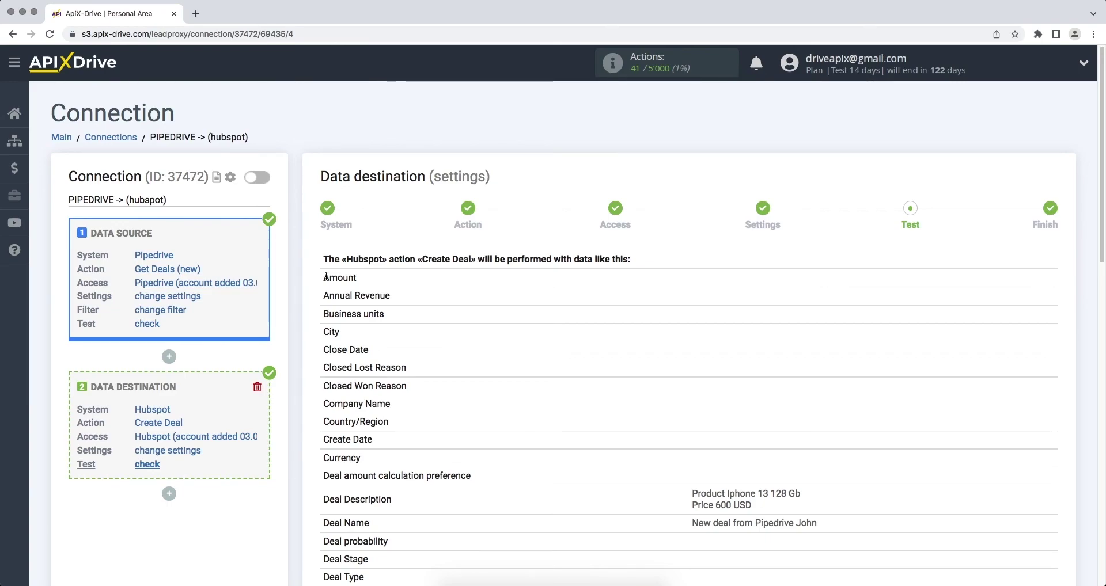
# - Review the destination test data, send it to Hubspot and open the created deal in the HubSpot deals list
pyautogui.scroll(-6, 326, 277)
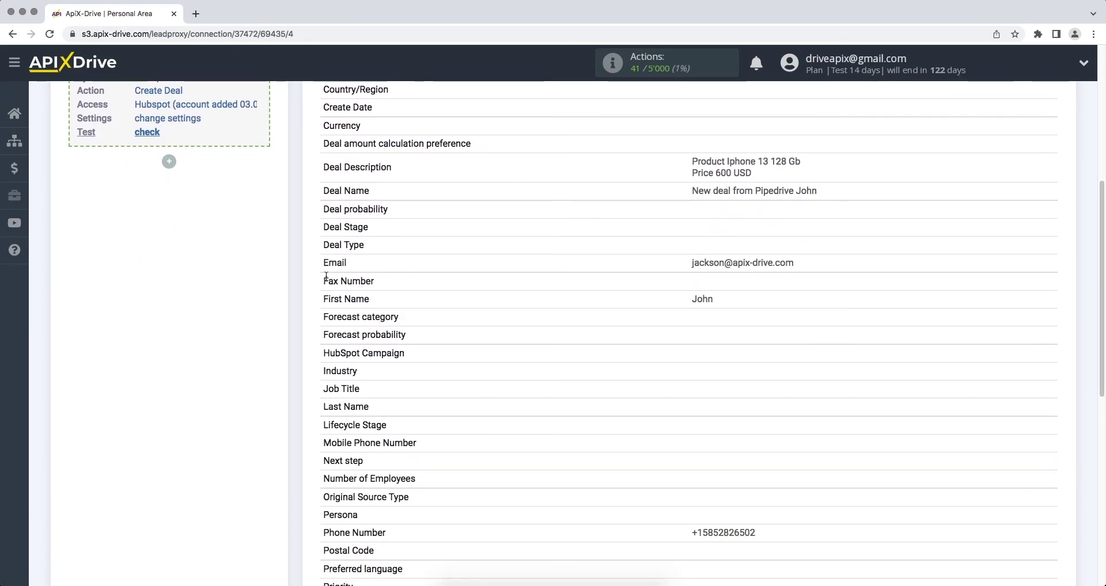
pyautogui.scroll(-5, 326, 276)
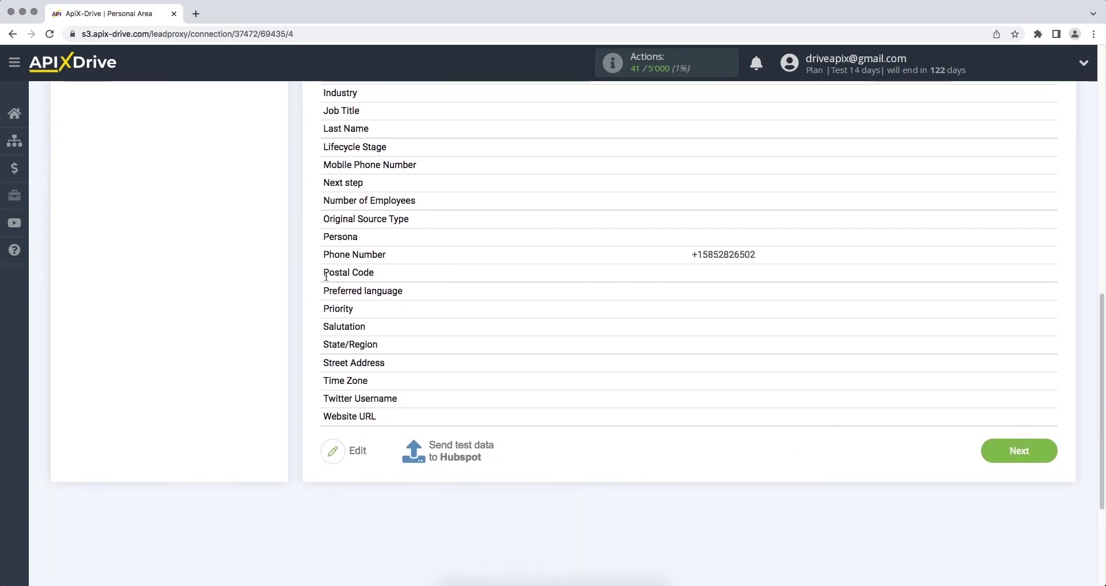
pyautogui.click(436, 449)
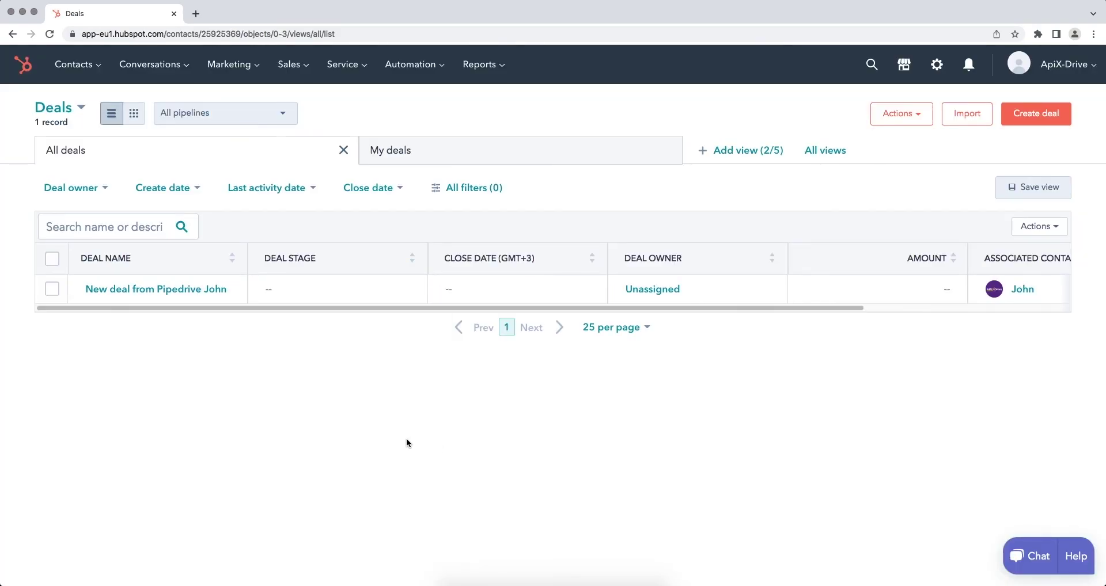
pyautogui.click(147, 290)
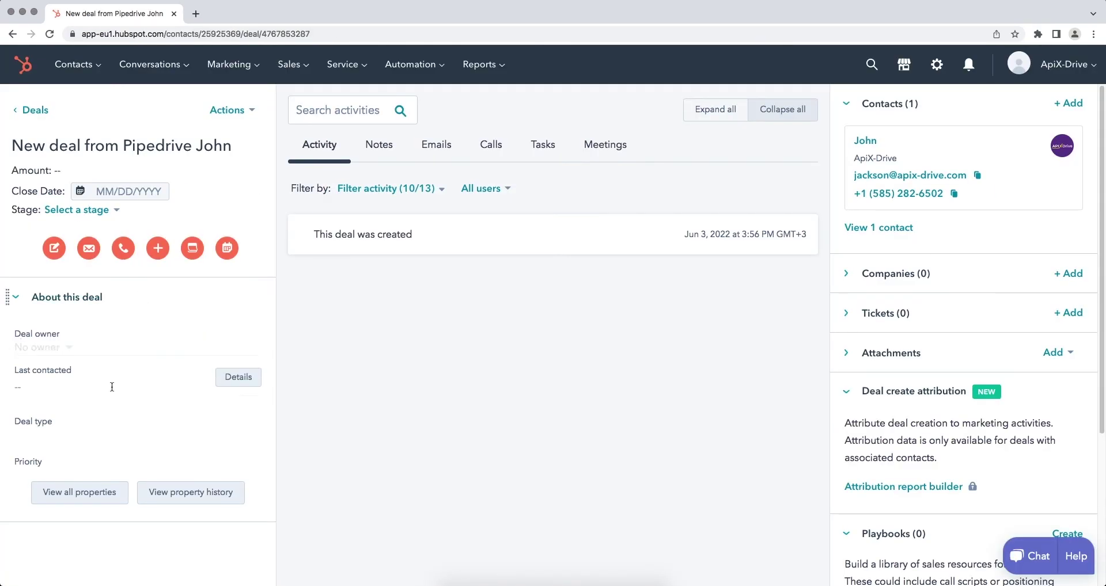
# - Examine all properties of the deal created in HubSpot from the test data
pyautogui.click(103, 492)
pyautogui.scroll(-5, 103, 496)
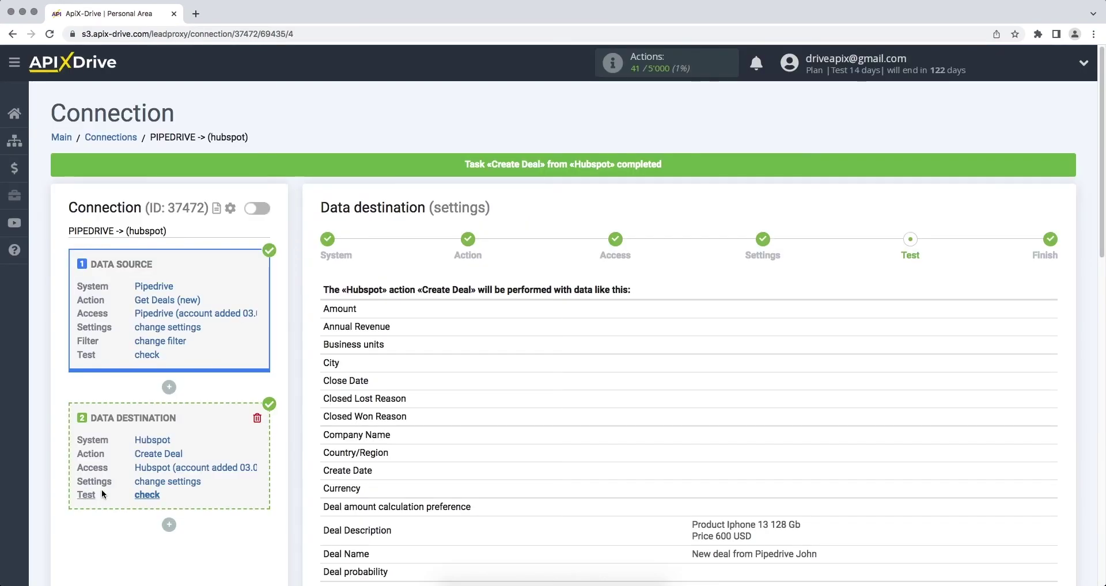
# - Return to ApiX-Drive, complete the Hubspot destination's test stage and enable automatic updates for the connection
pyautogui.scroll(-10, 101, 490)
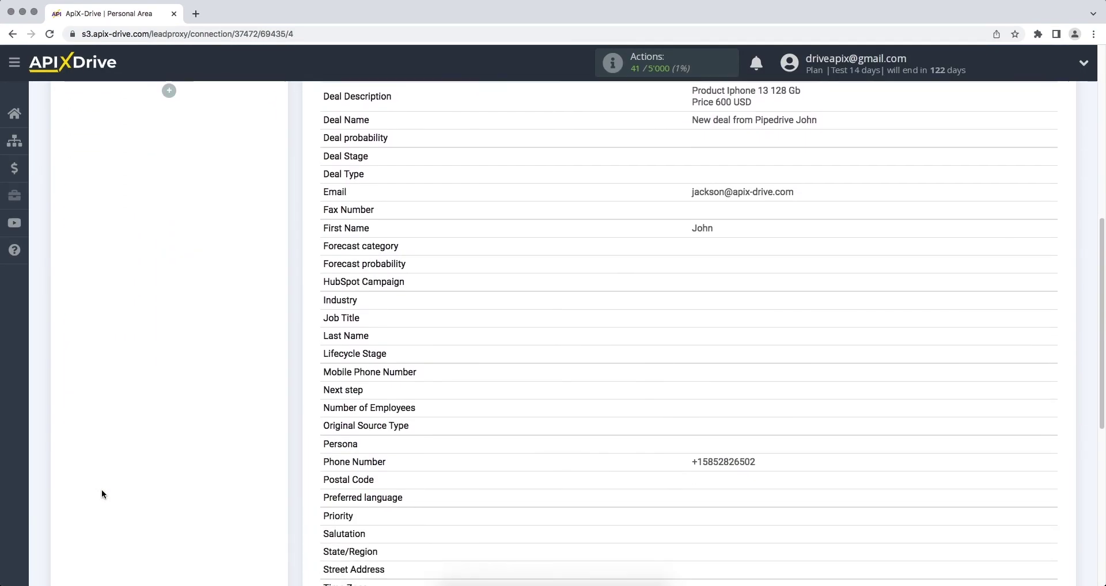
pyautogui.scroll(-2, 102, 494)
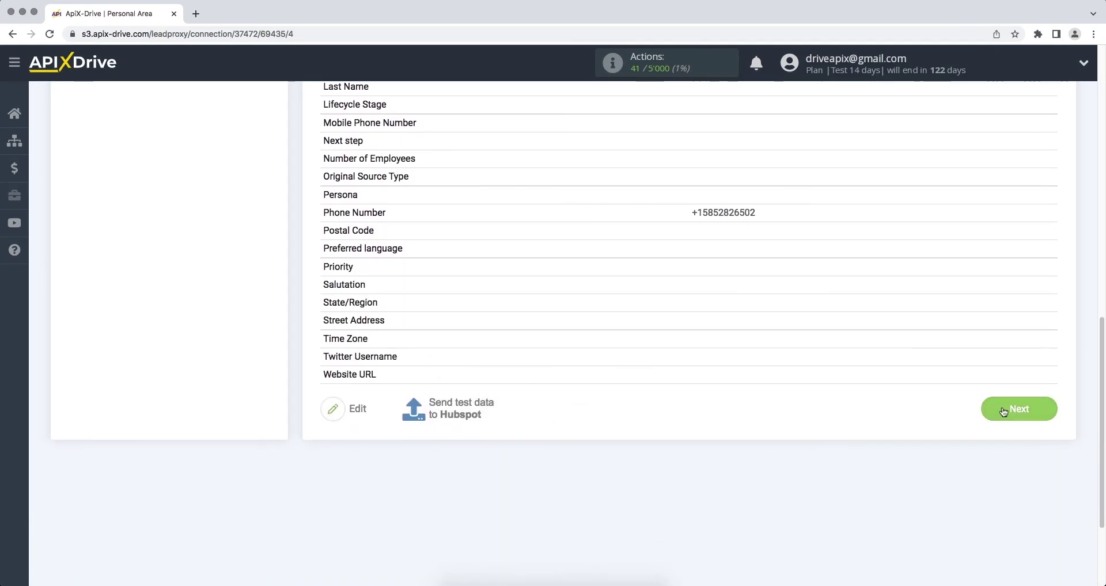
pyautogui.click(1002, 410)
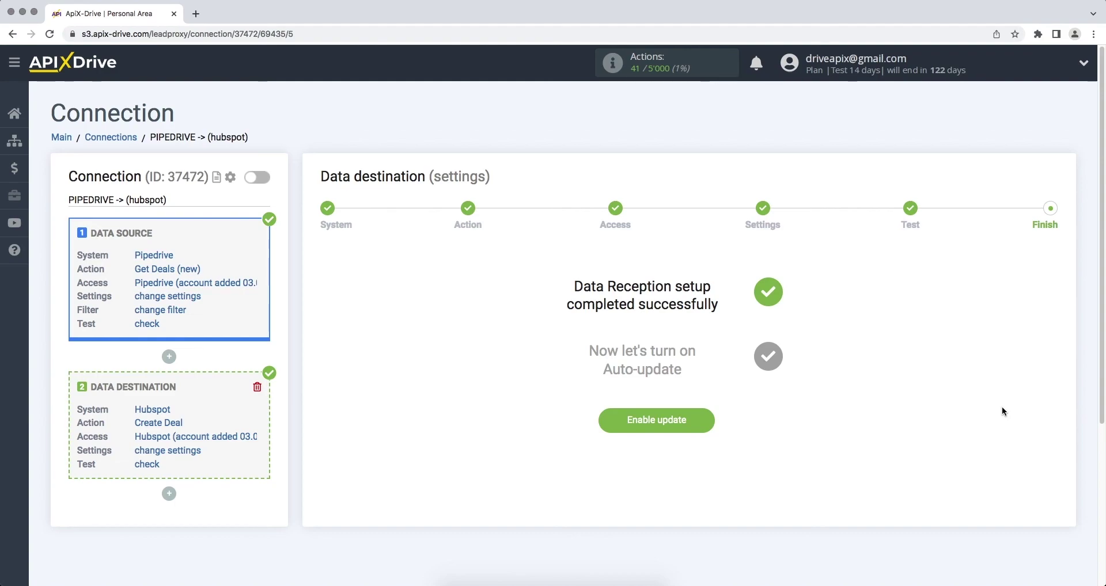
pyautogui.click(612, 426)
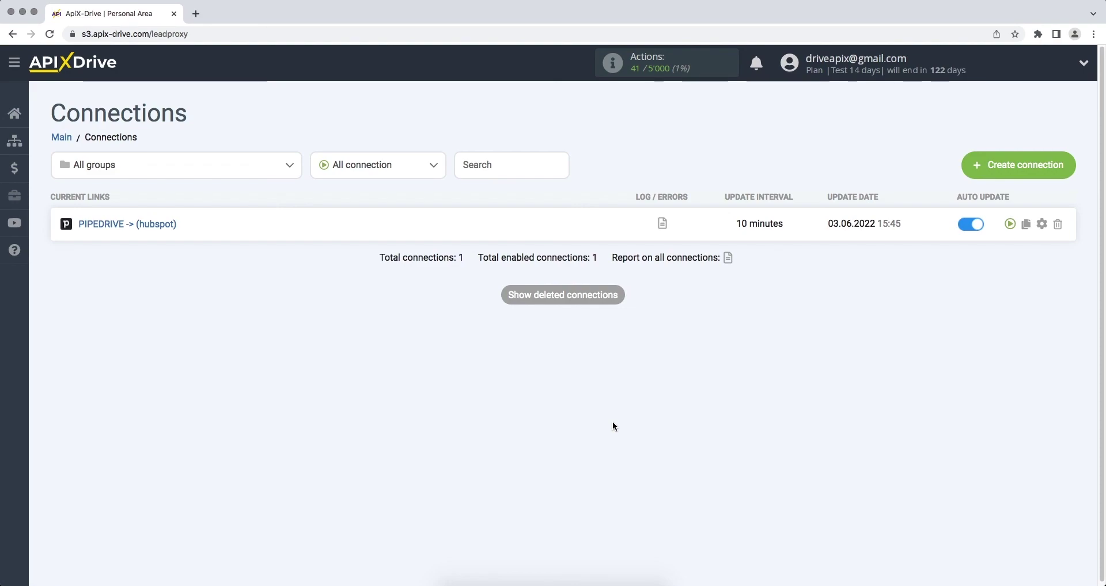
# - Set the update interval of the PIPEDRIVE -> (hubspot) connection to 5 minutes and save its setup
pyautogui.click(1040, 225)
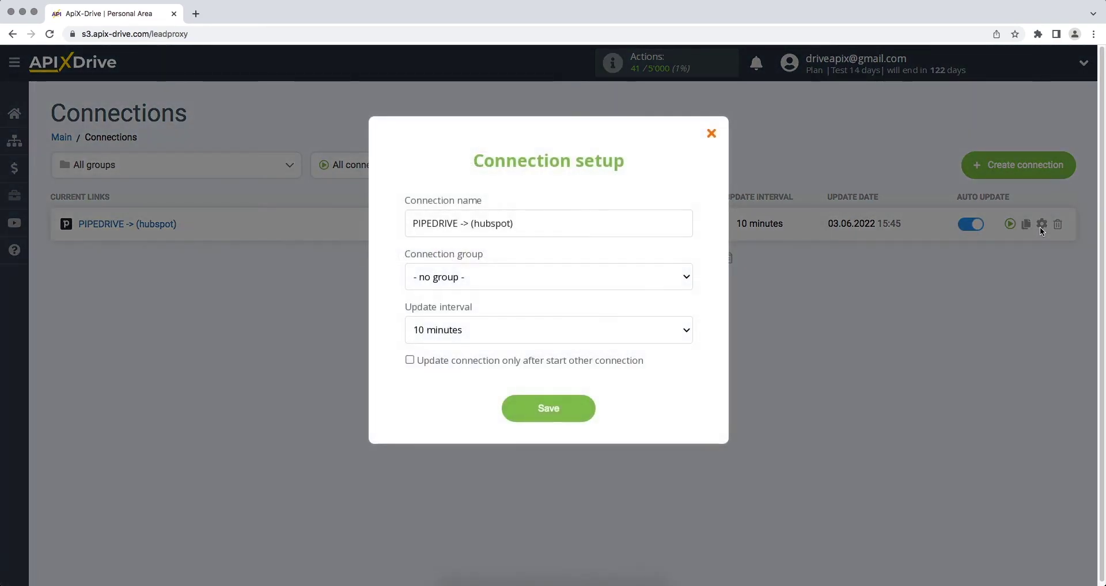
pyautogui.click(672, 333)
pyautogui.click(673, 320)
pyautogui.click(504, 408)
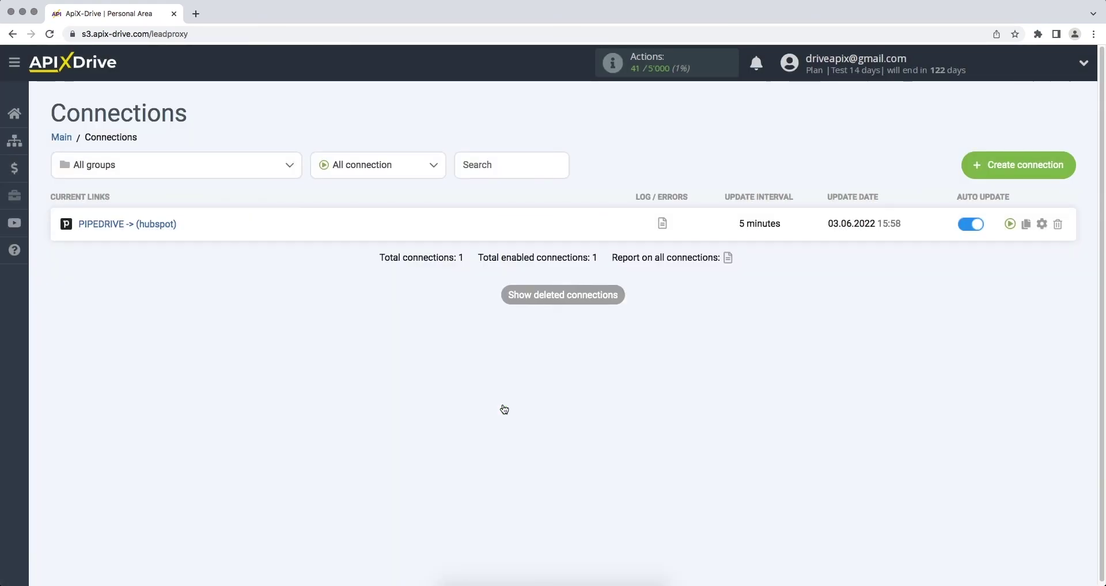